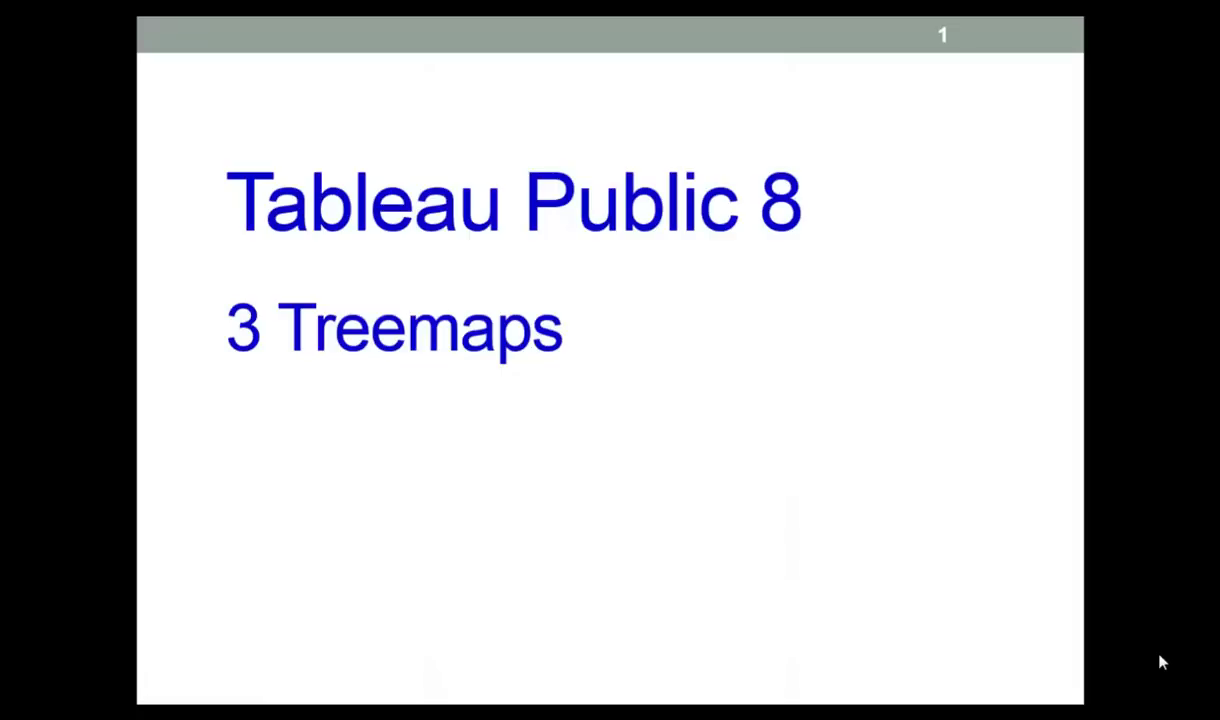
- Advance the slideshow past the Treemaps slide to slide 3, 'Scores on the Doors data'
key(Right)
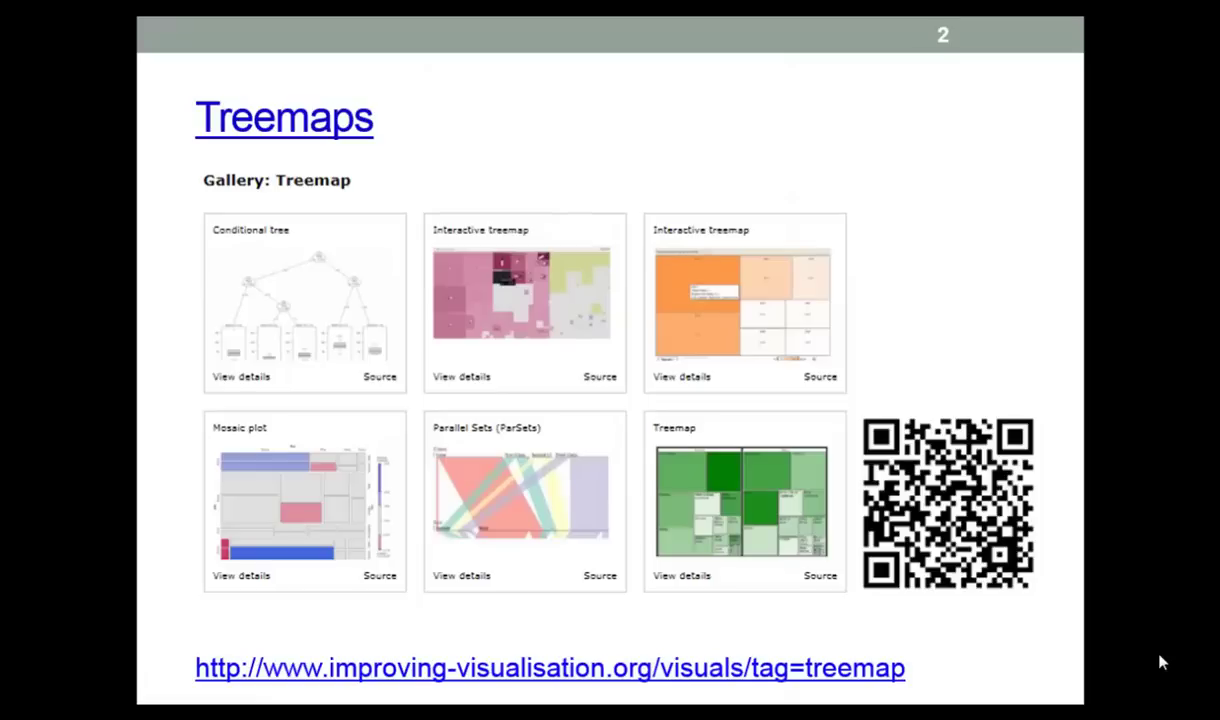
key(Right)
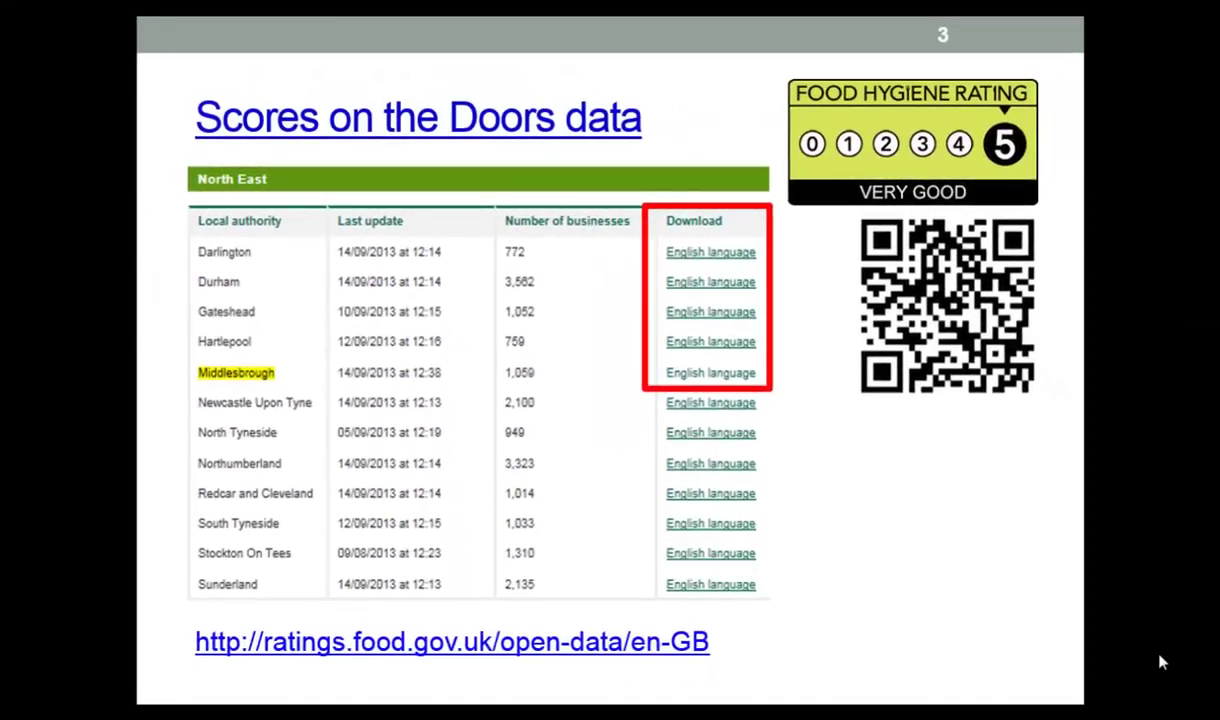
- Advance the slideshow to slide 4, the 'XML?' slide
key(Right)
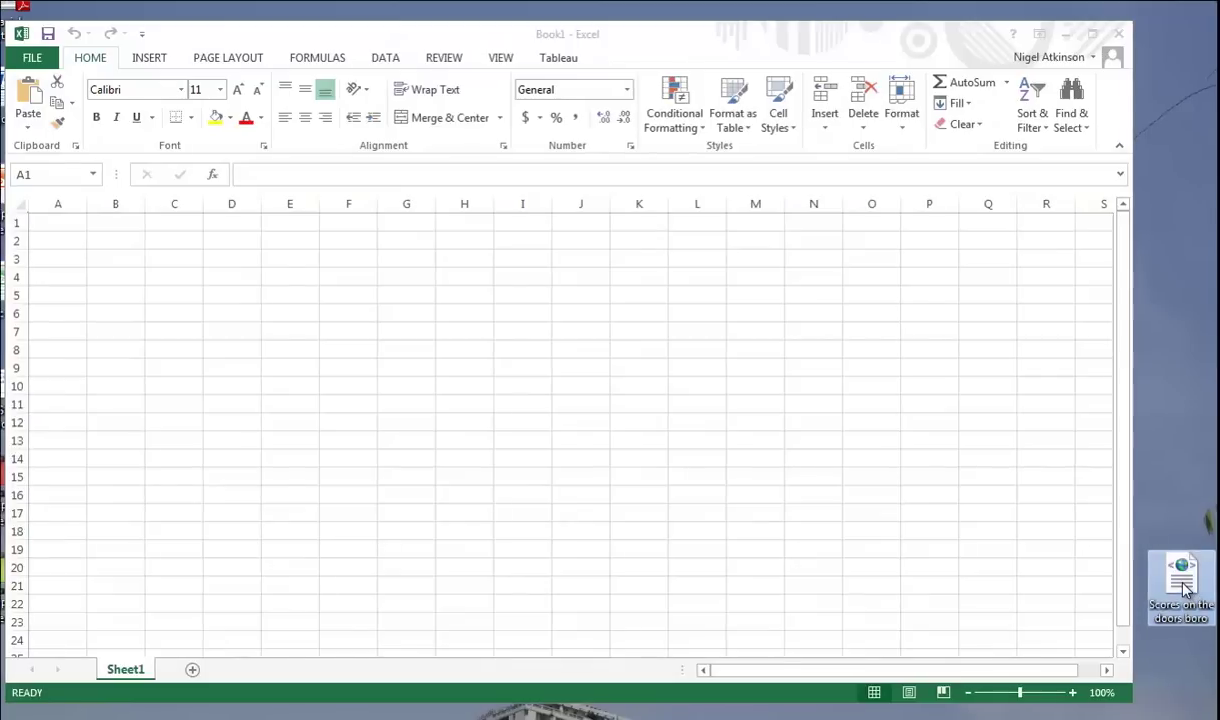
- Import the Scores on the Doors XML file as an XML table, accepting the generated schema
drag(1185, 588, 637, 335)
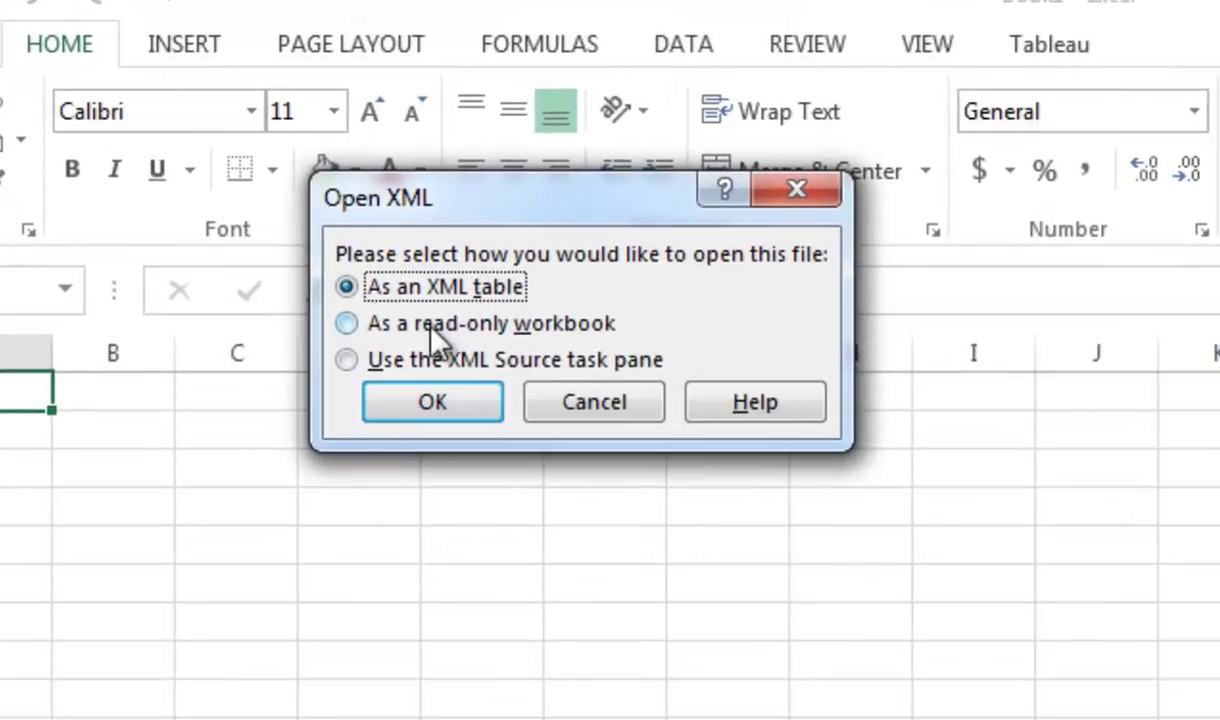
click(437, 408)
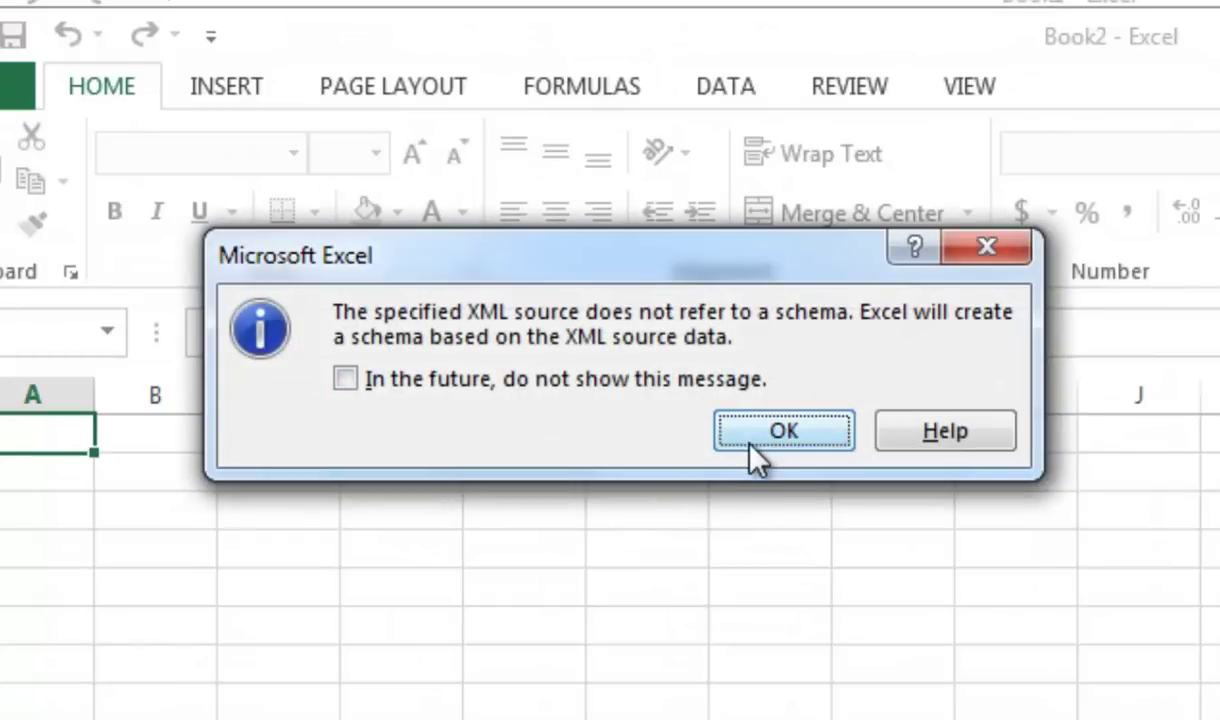
click(772, 430)
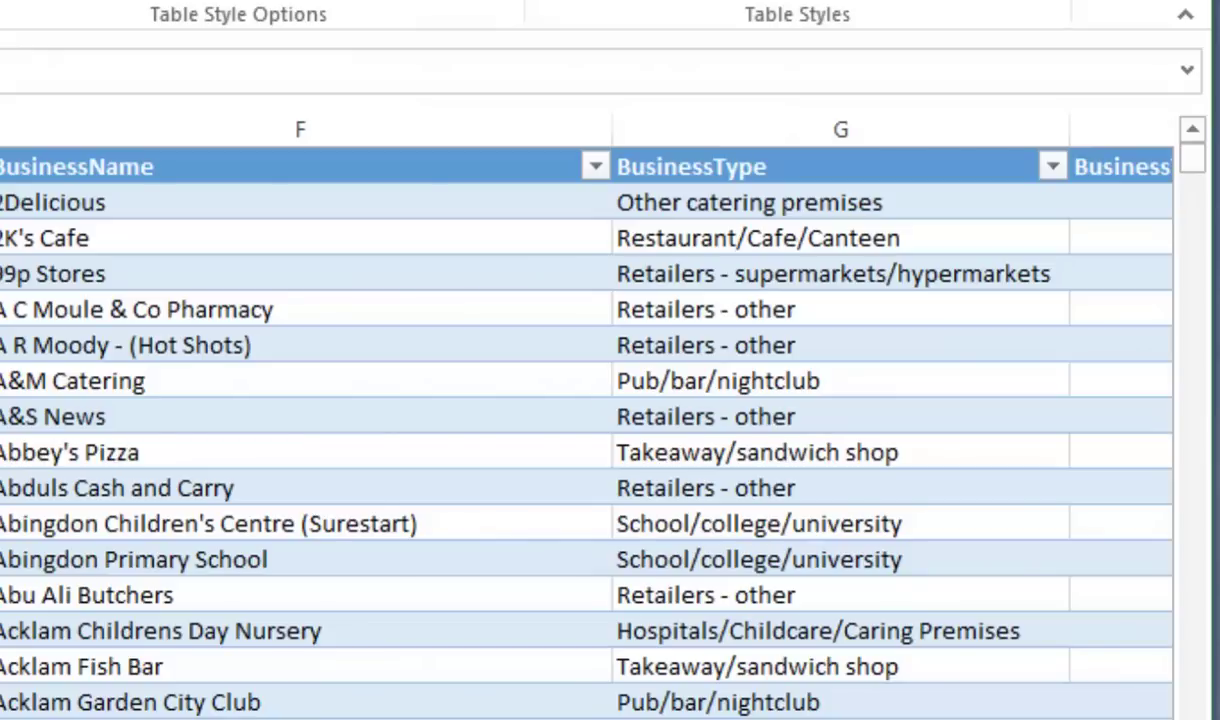
scroll(600, 420, right, 3)
click(931, 160)
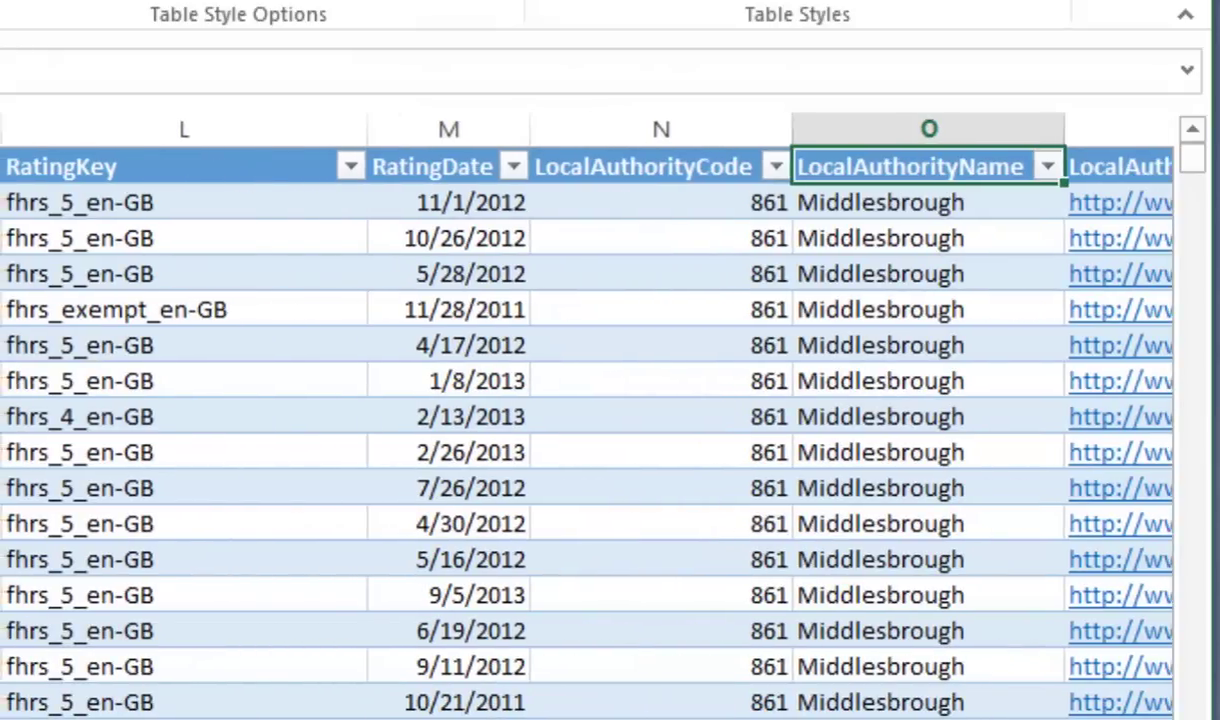
scroll(600, 400, right, 3)
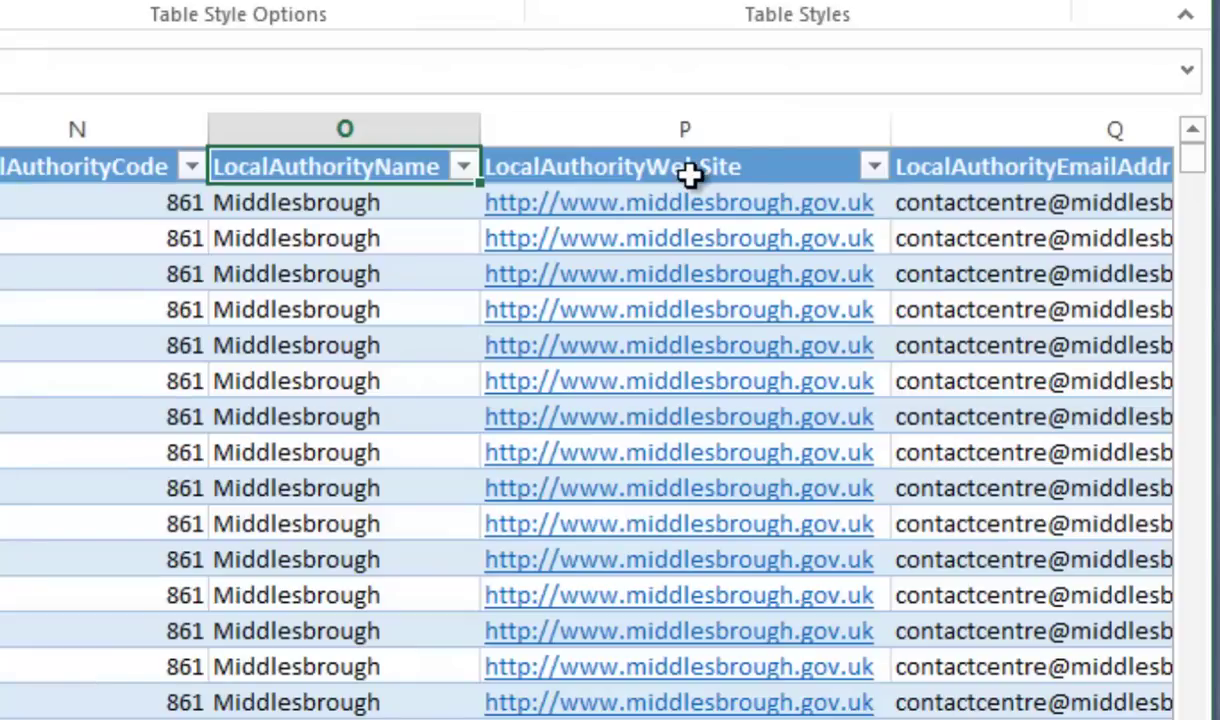
click(690, 174)
click(1018, 165)
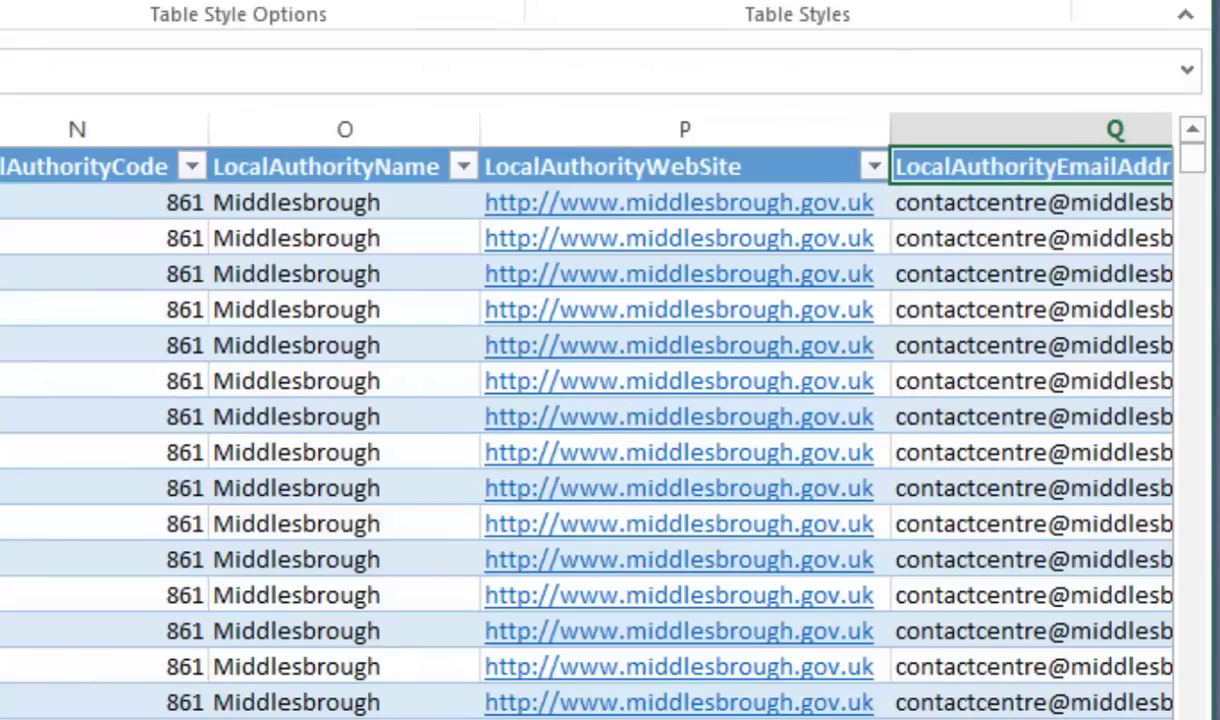
scroll(600, 400, left, 10)
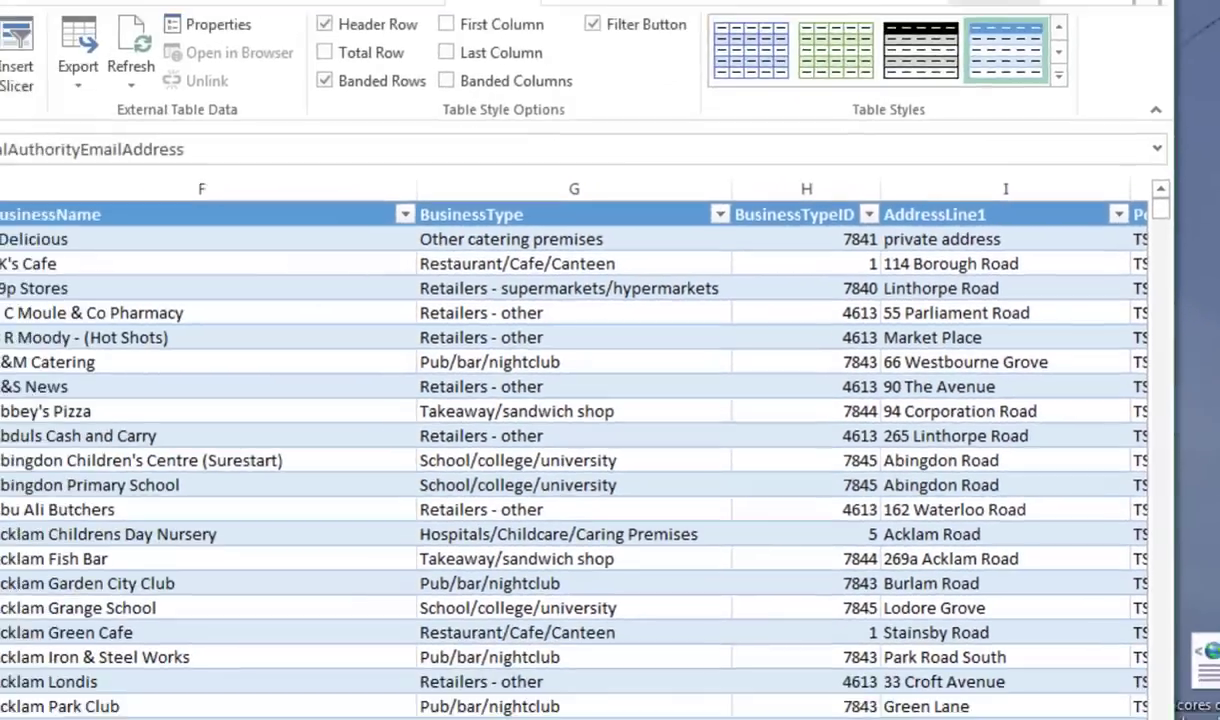
drag(830, 692, 861, 695)
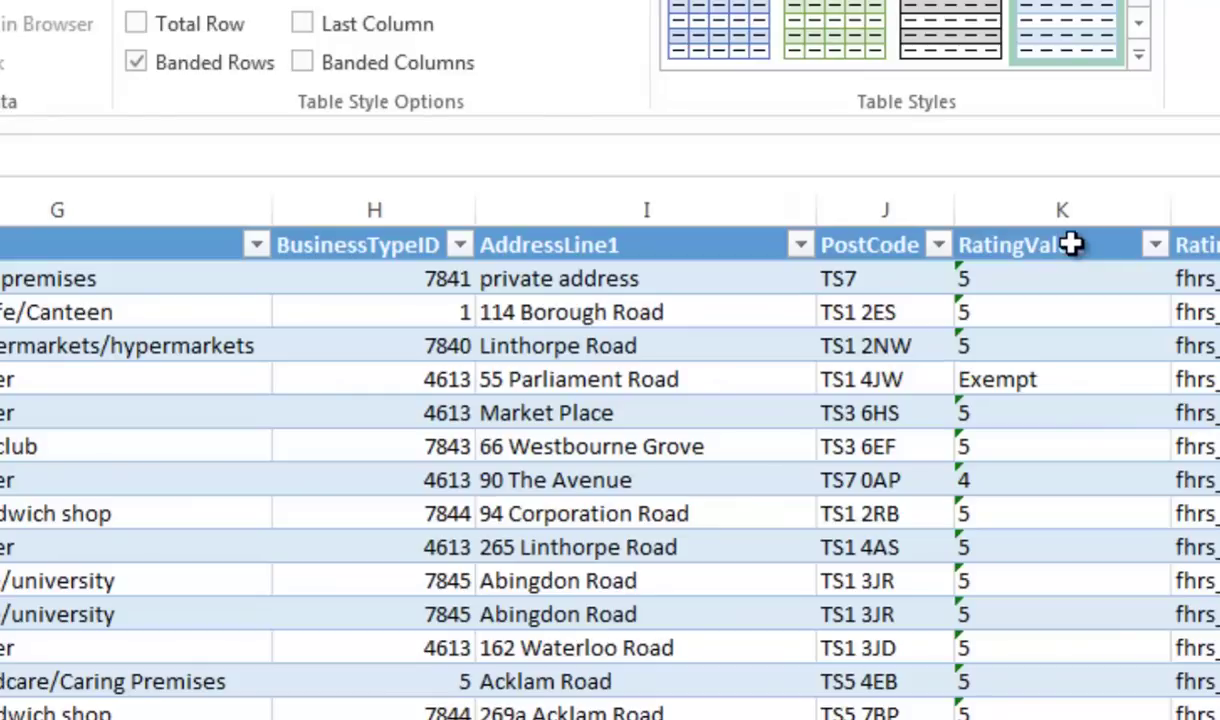
click(1004, 241)
scroll(449, 373, right, 5)
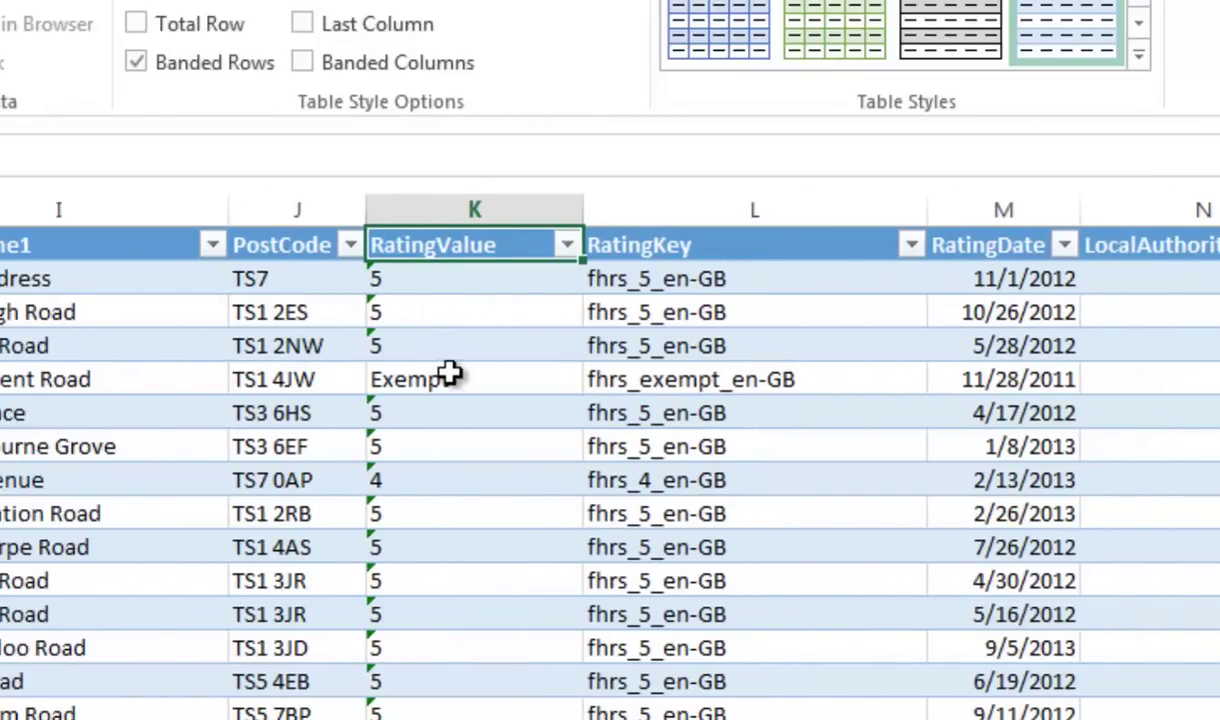
key(Down)
key(Down)
key(Down)
key(Down)
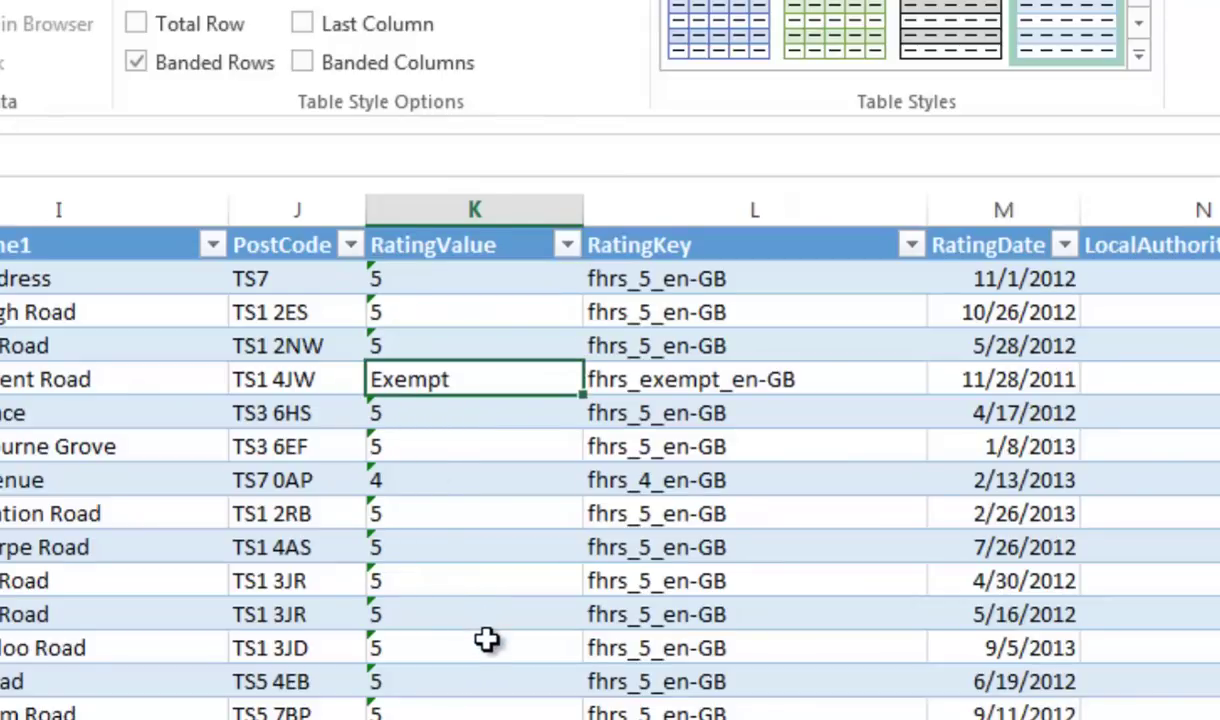
scroll(486, 636, down, 8)
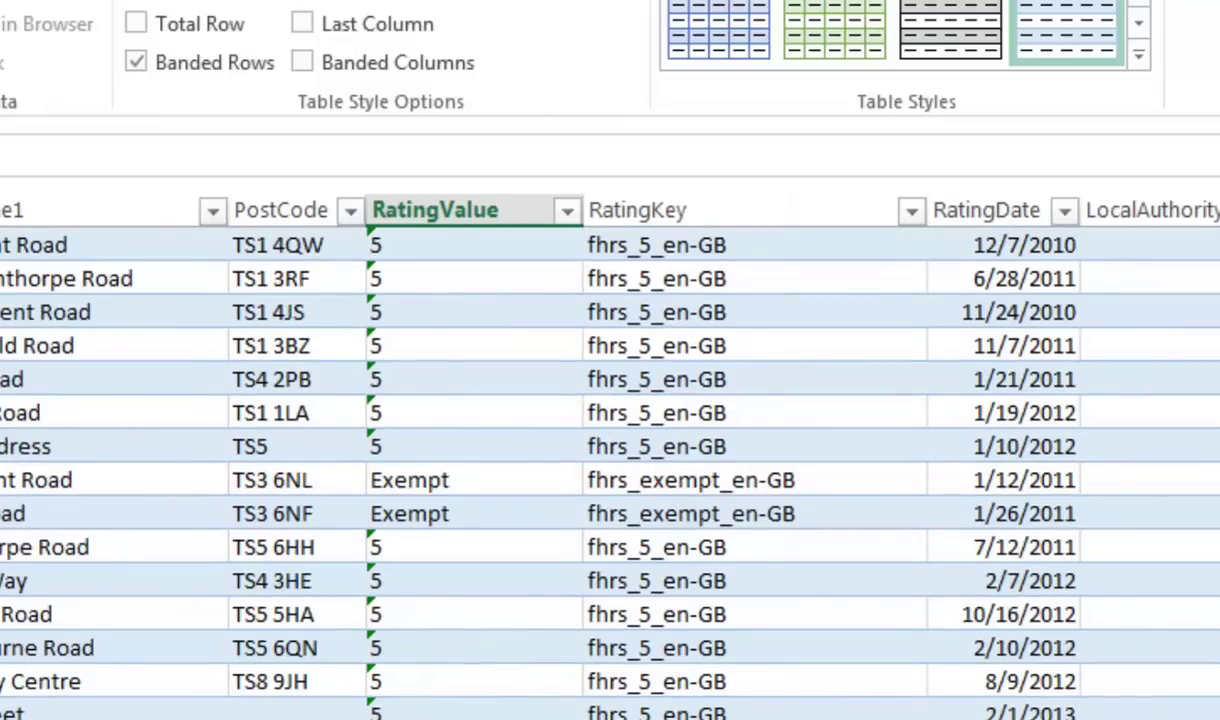
scroll(610, 450, up, 10)
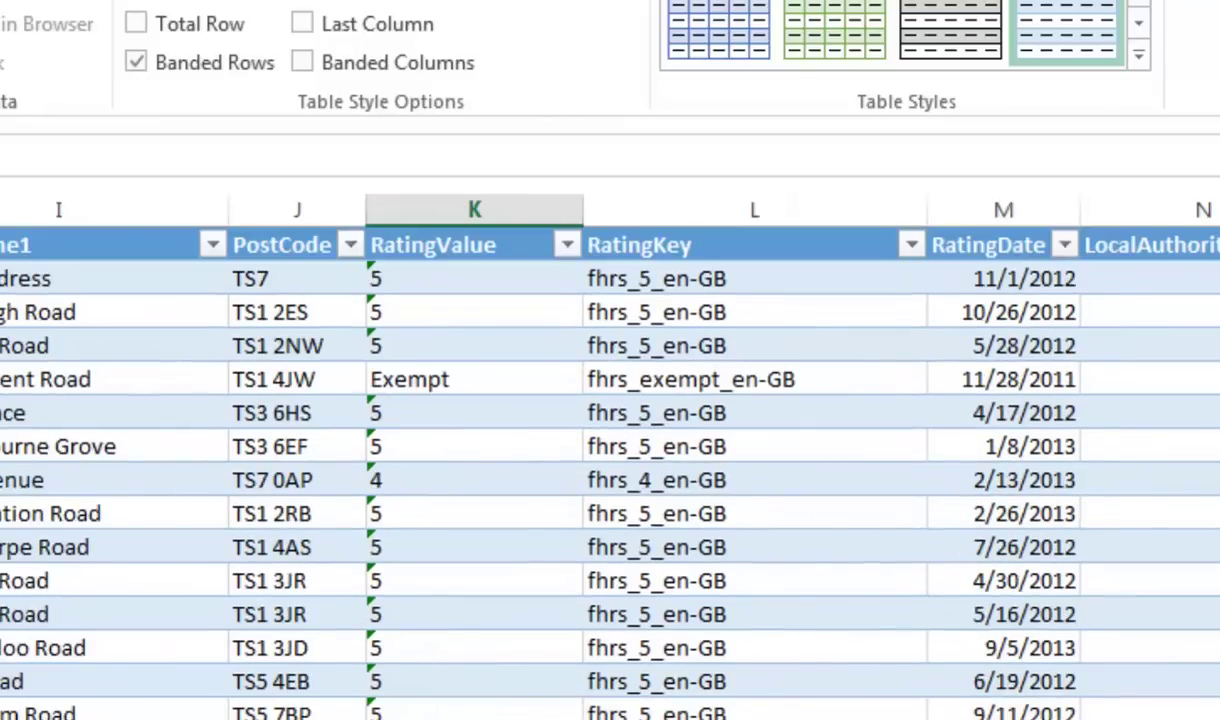
- Convert the text-stored rating 5 in cell K2 into a real number
click(449, 274)
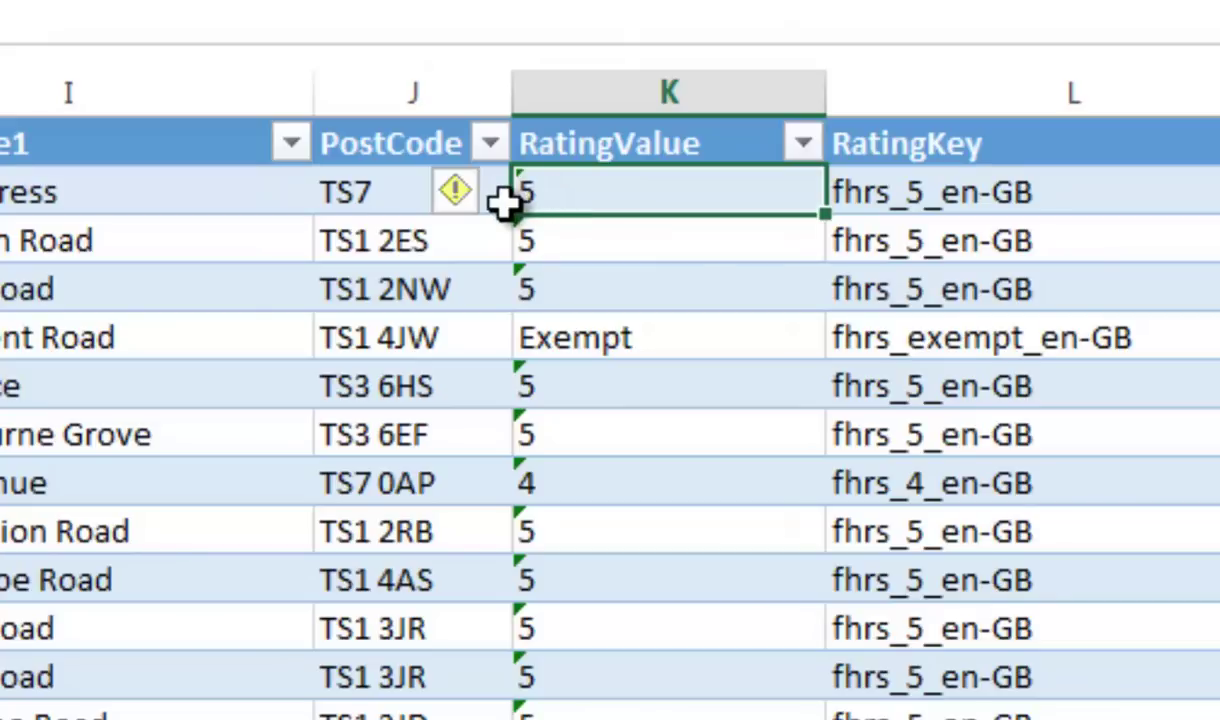
mouse_move(503, 207)
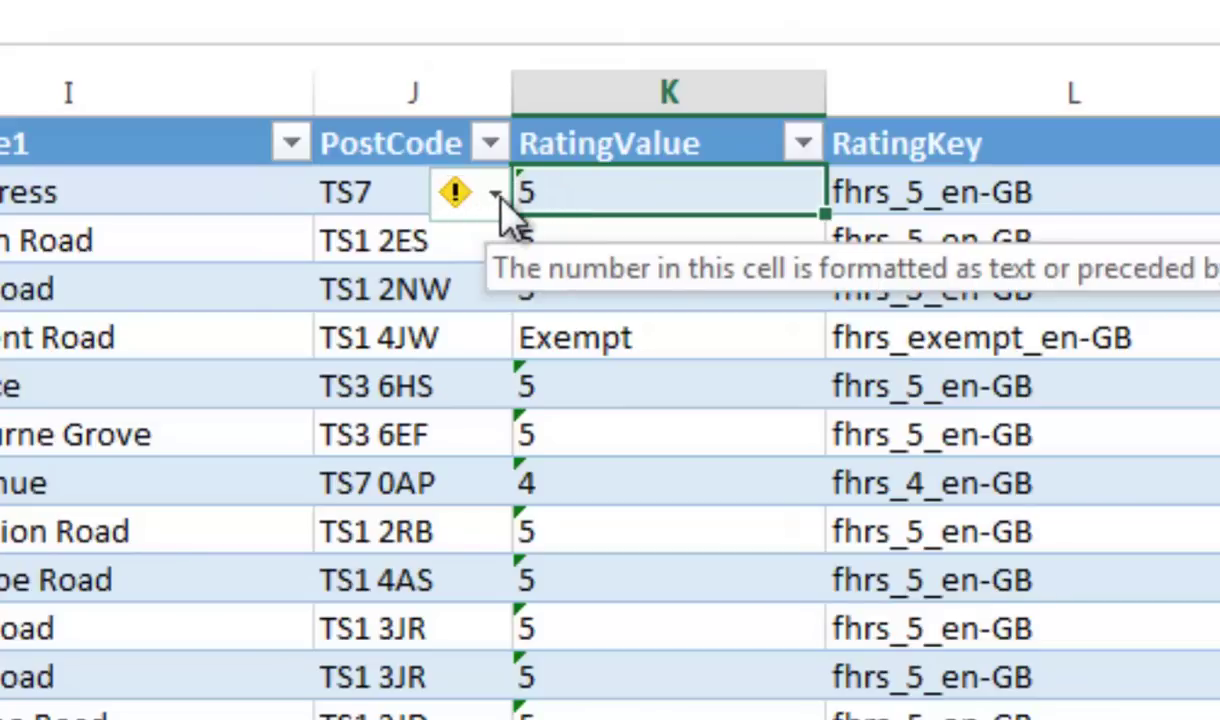
click(496, 196)
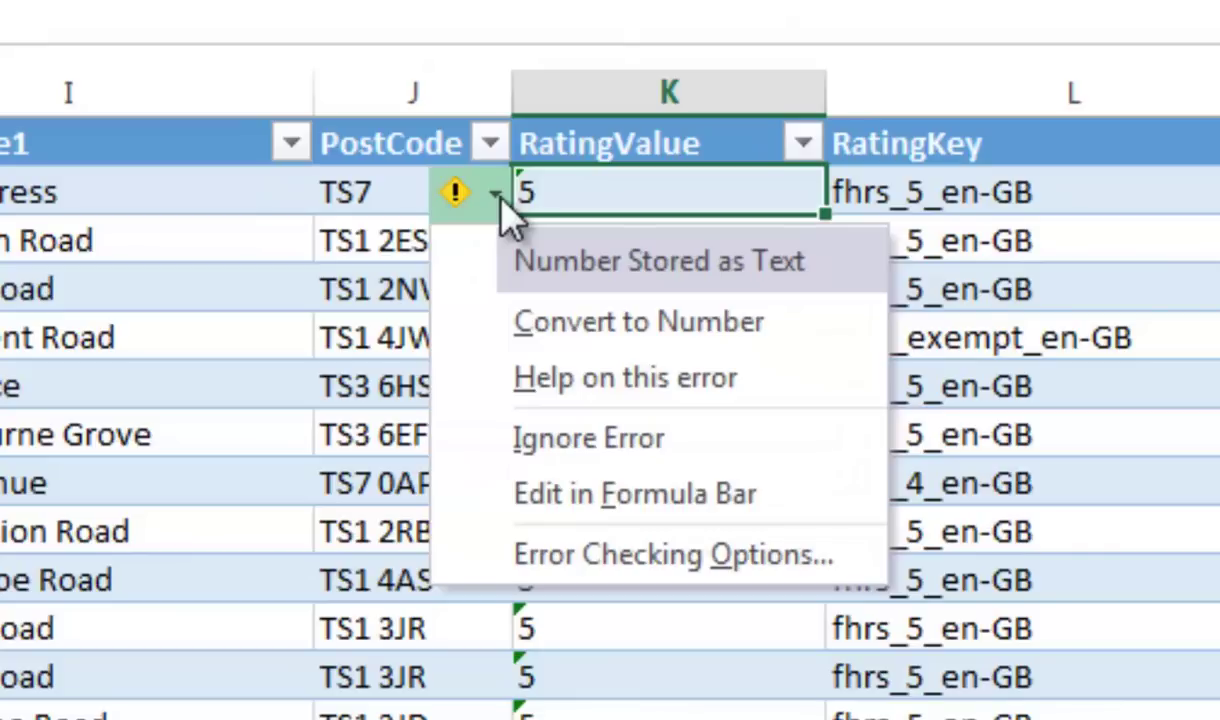
click(632, 343)
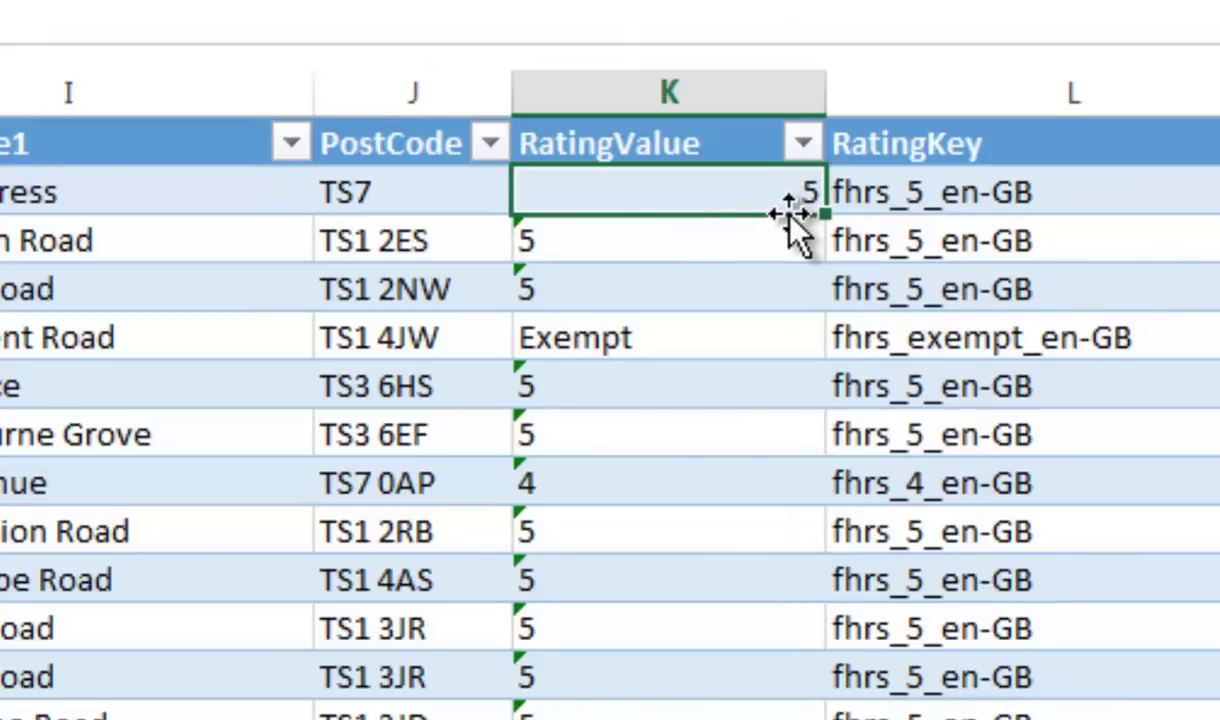
- Sort the RatingValue column A to Z and scroll through to verify the order
click(681, 90)
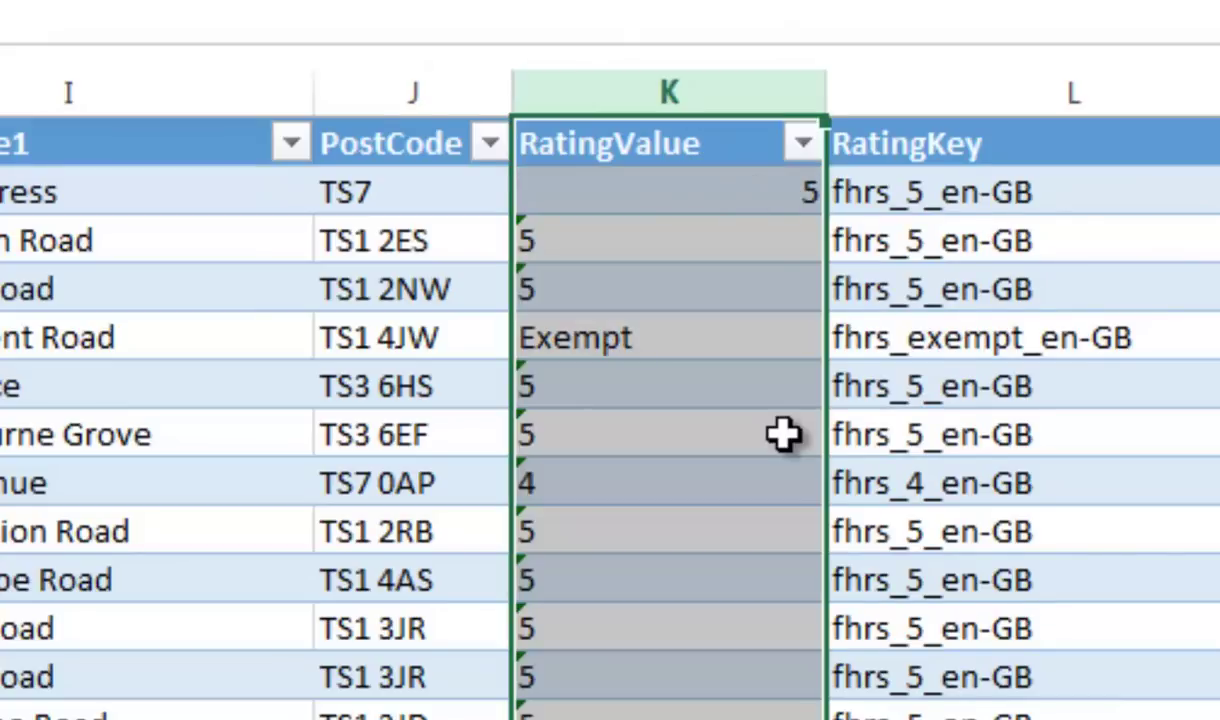
click(802, 143)
click(380, 200)
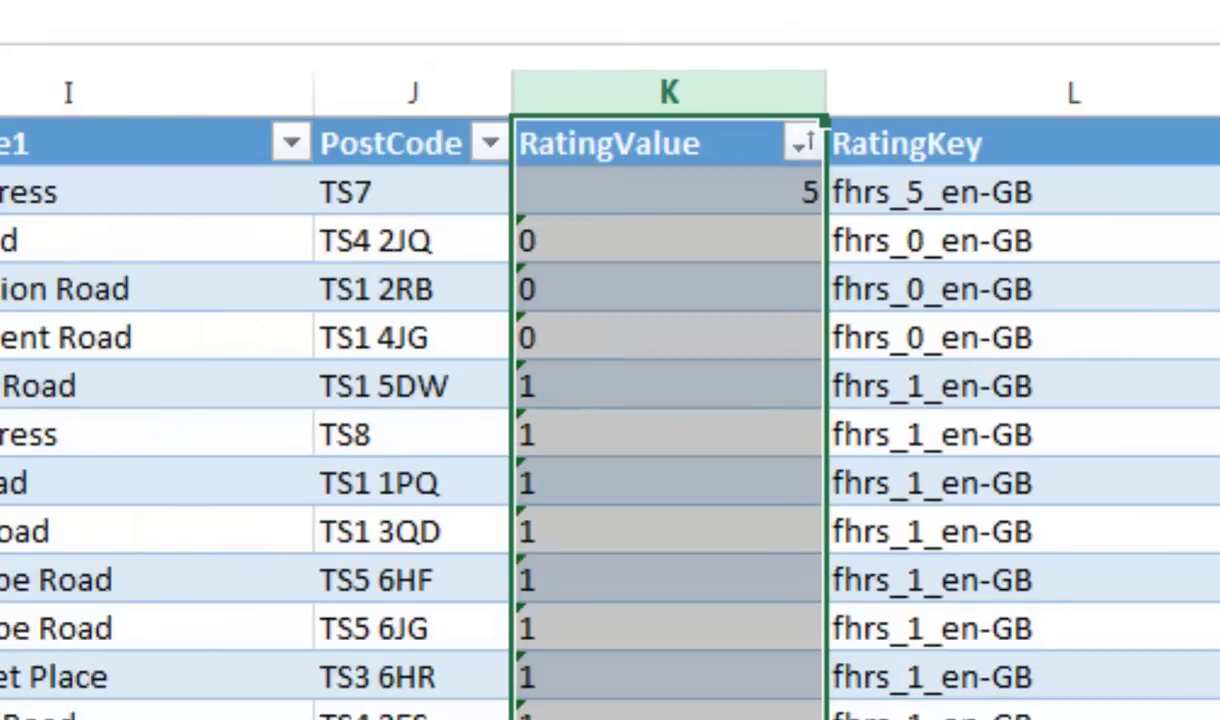
scroll(610, 400, down, 20)
scroll(610, 360, down, 20)
scroll(610, 360, down, 15)
scroll(610, 360, up, 10)
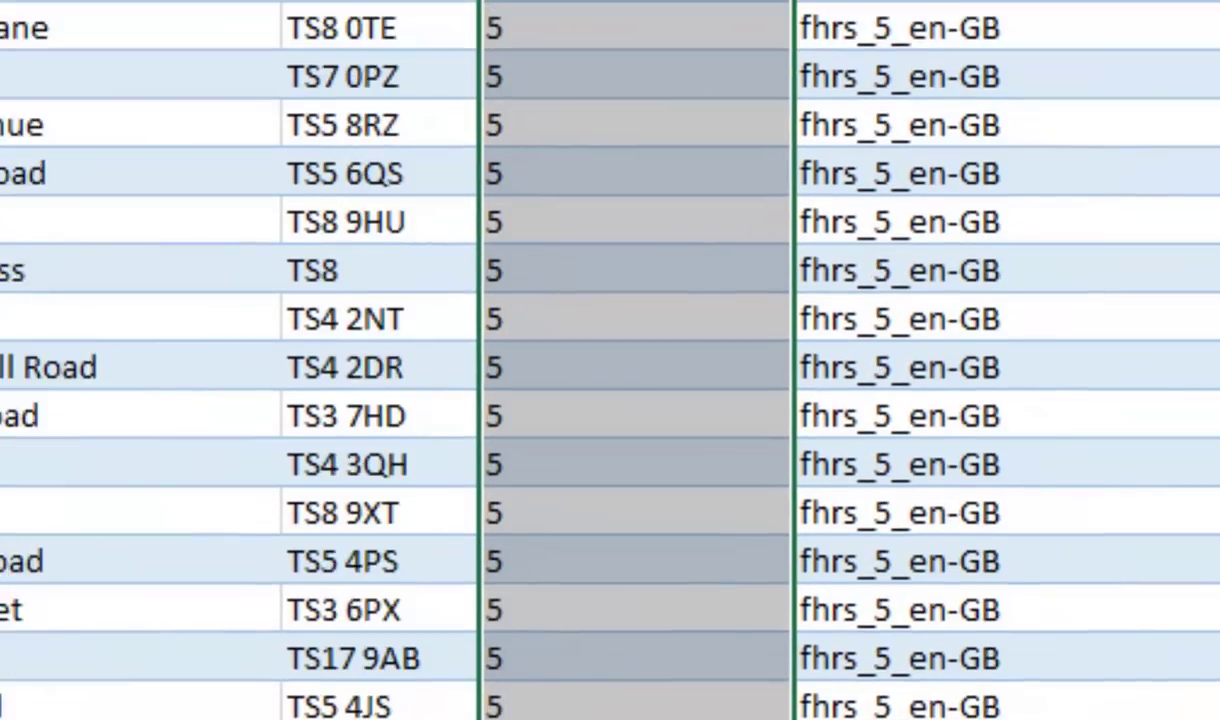
scroll(610, 360, down, 15)
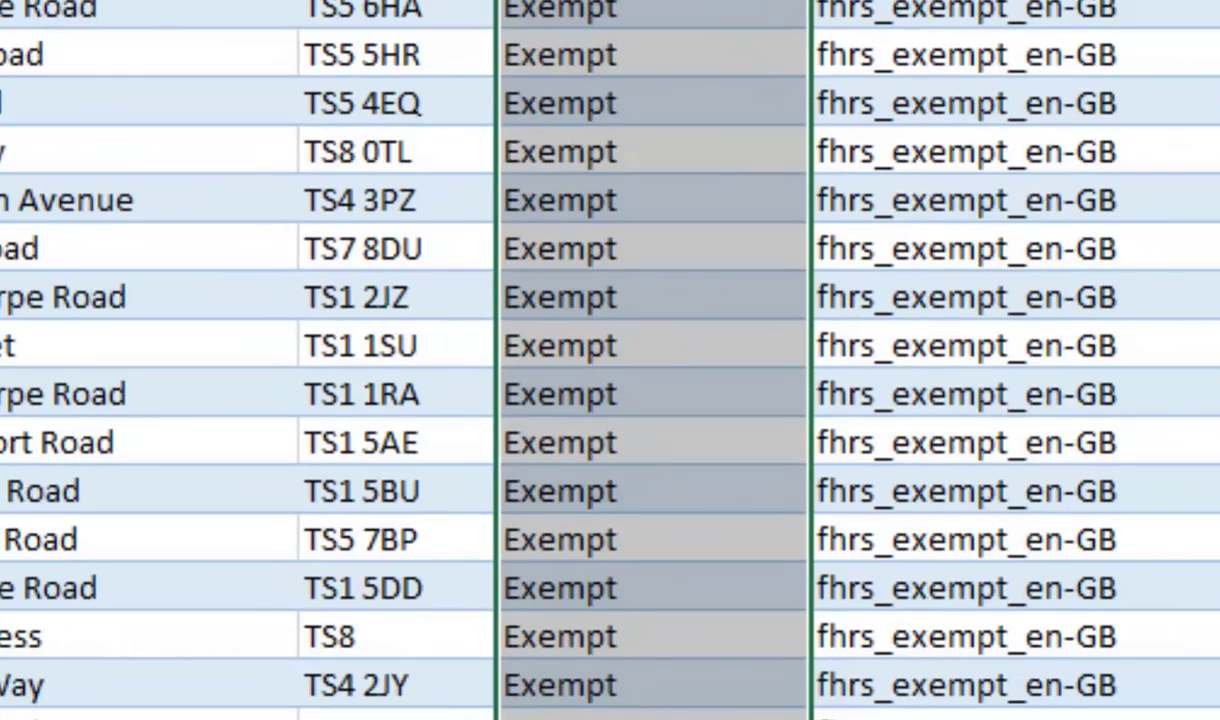
scroll(610, 360, up, 20)
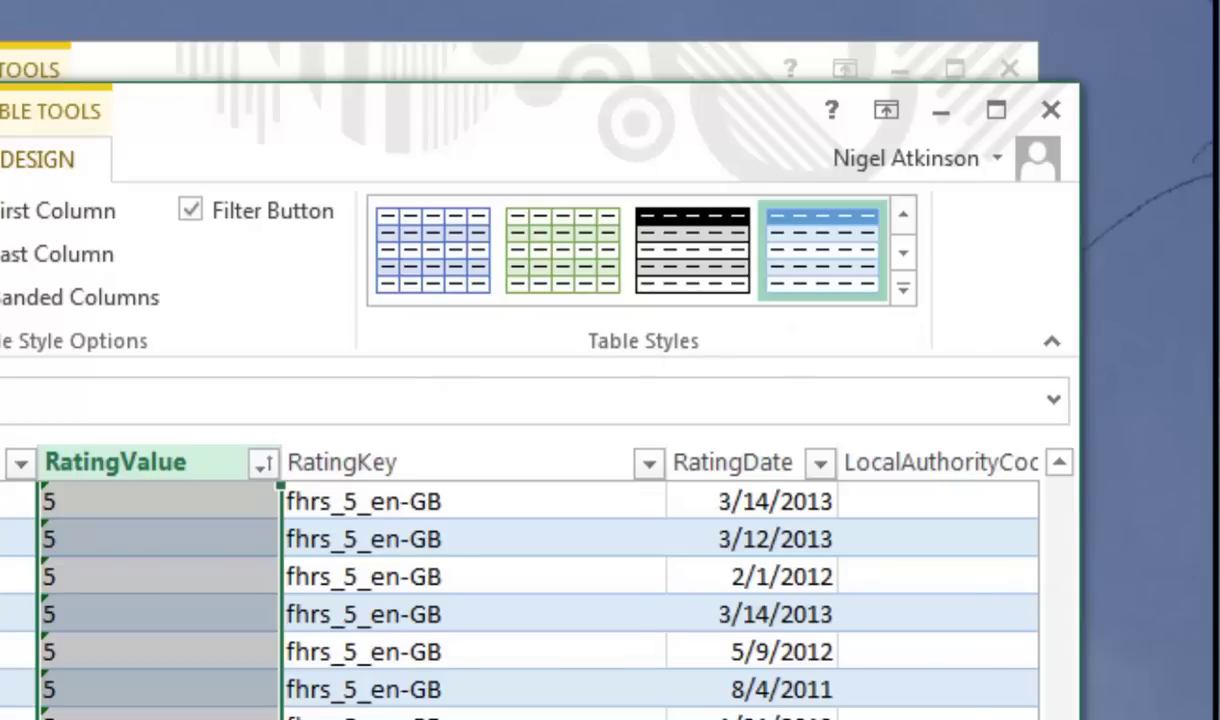
scroll(520, 590, right, 5)
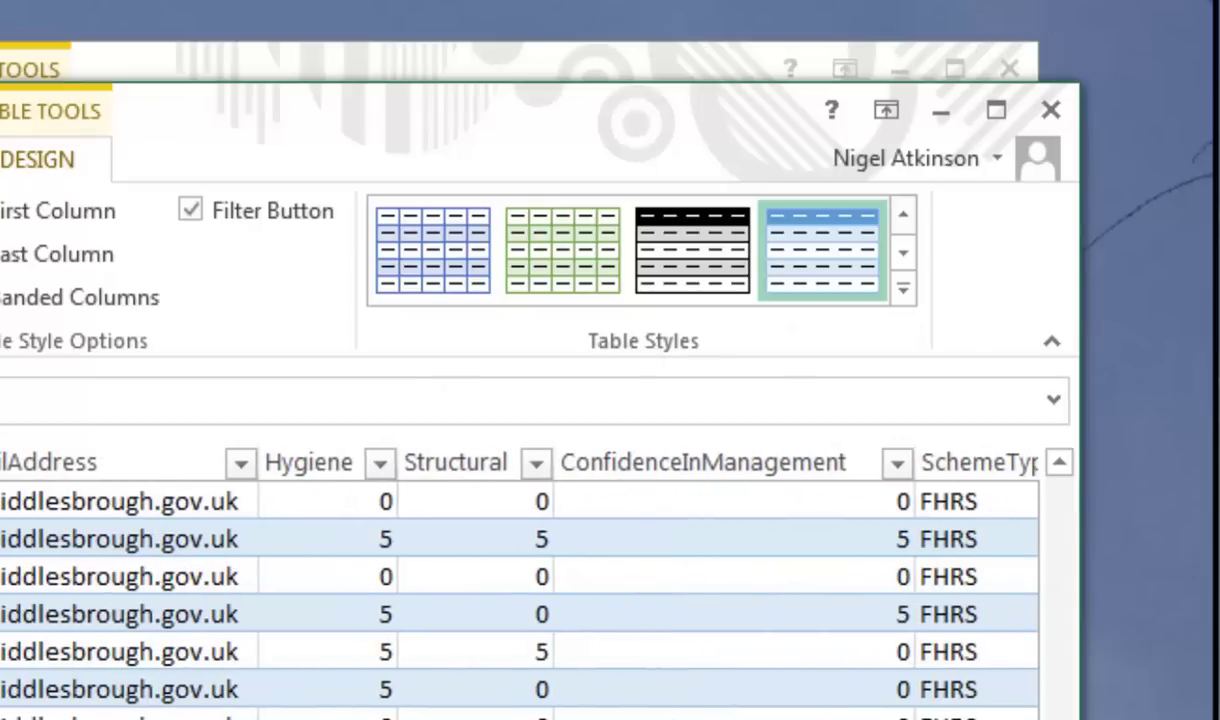
scroll(520, 580, left, 5)
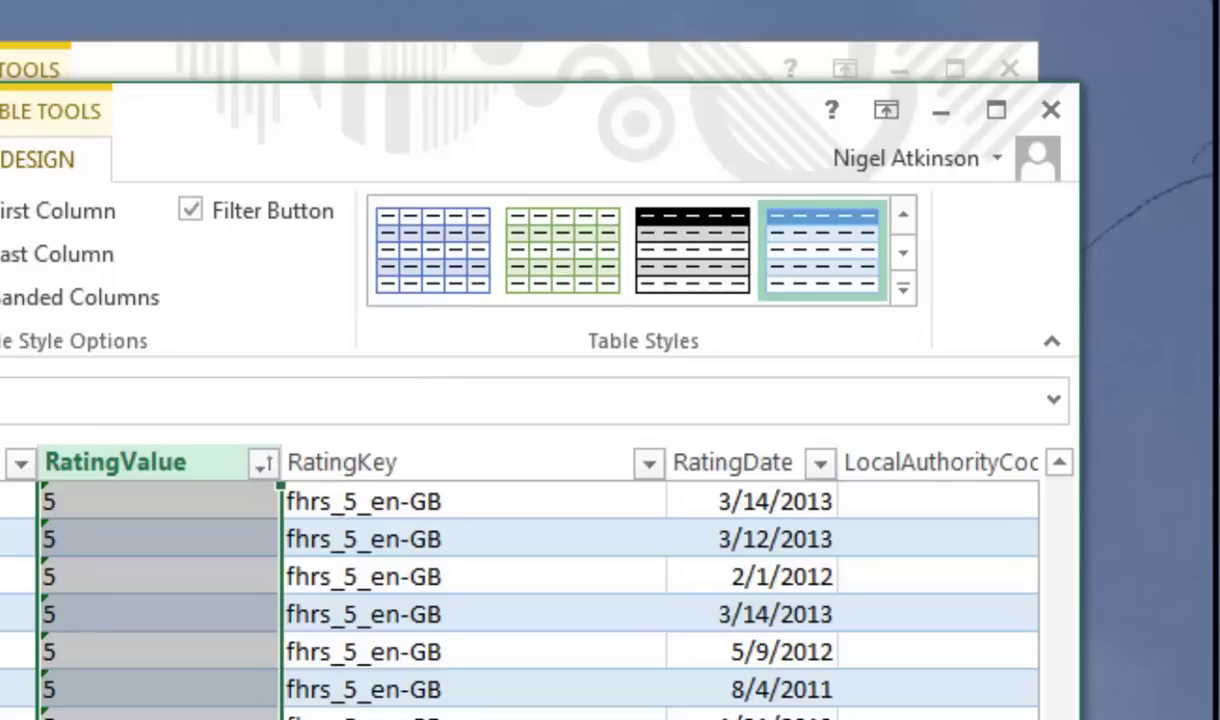
- Paste the whole table as values onto a new blank sheet, then check the 0 rating
key(ctrl+a)
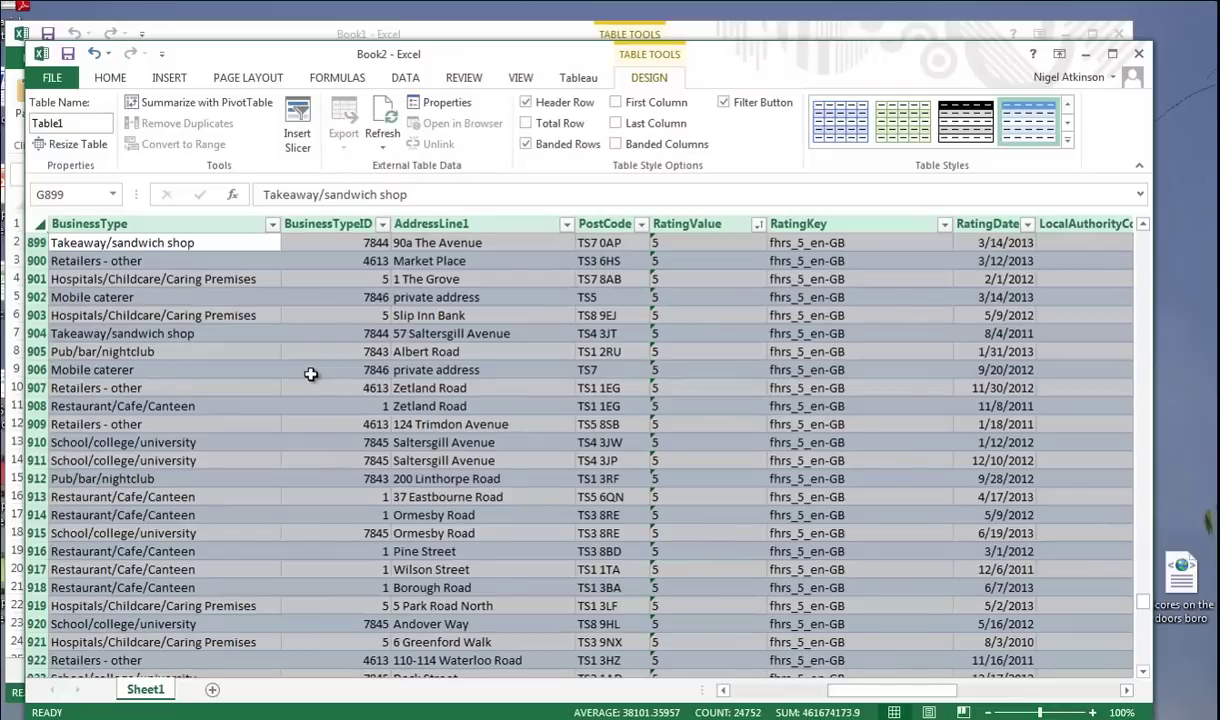
key(ctrl+c)
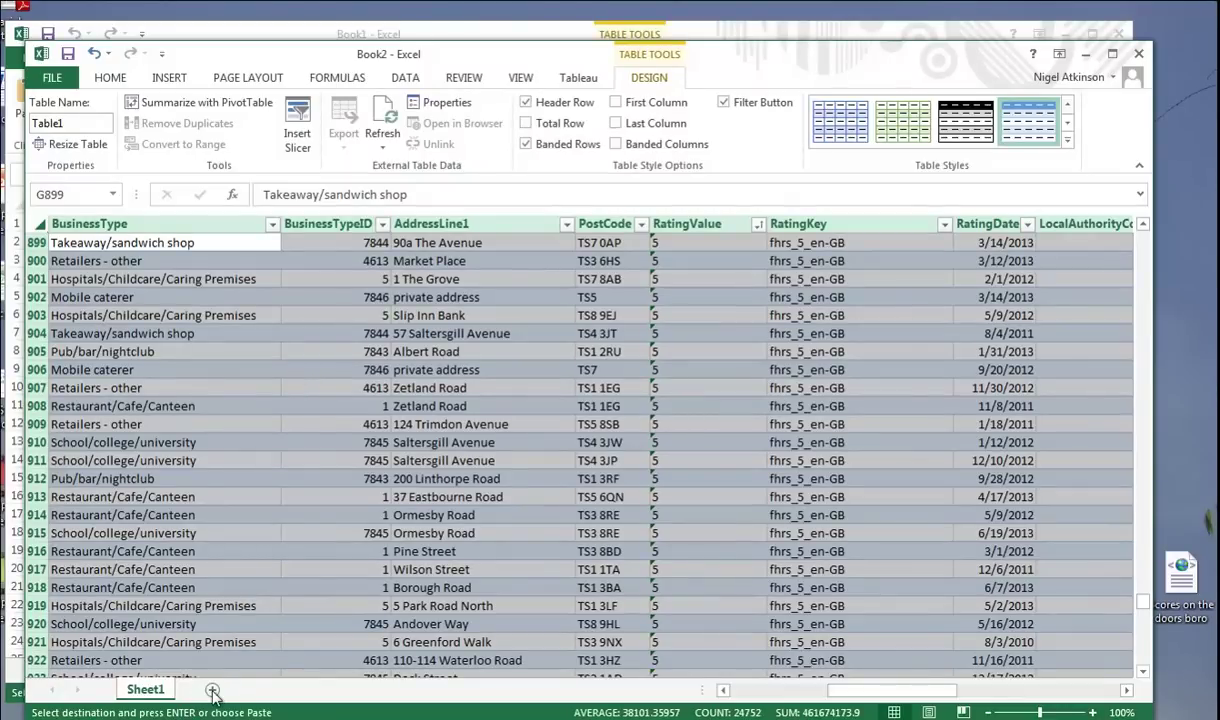
click(212, 689)
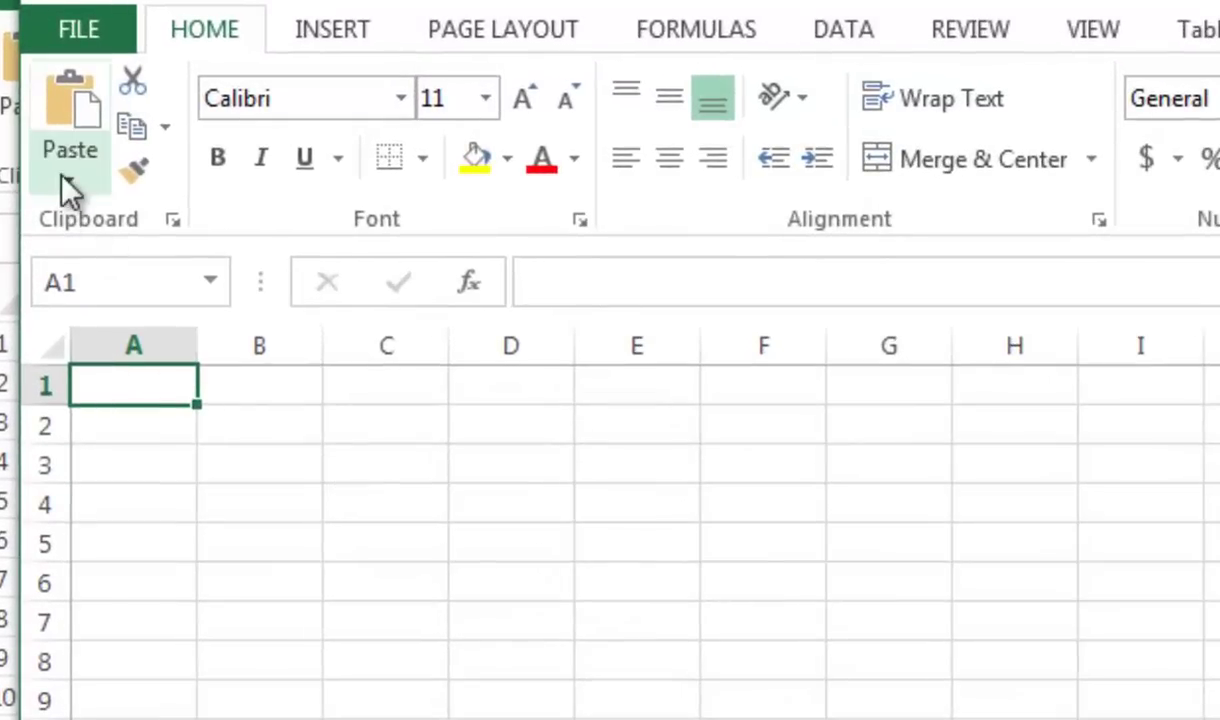
click(68, 186)
click(57, 378)
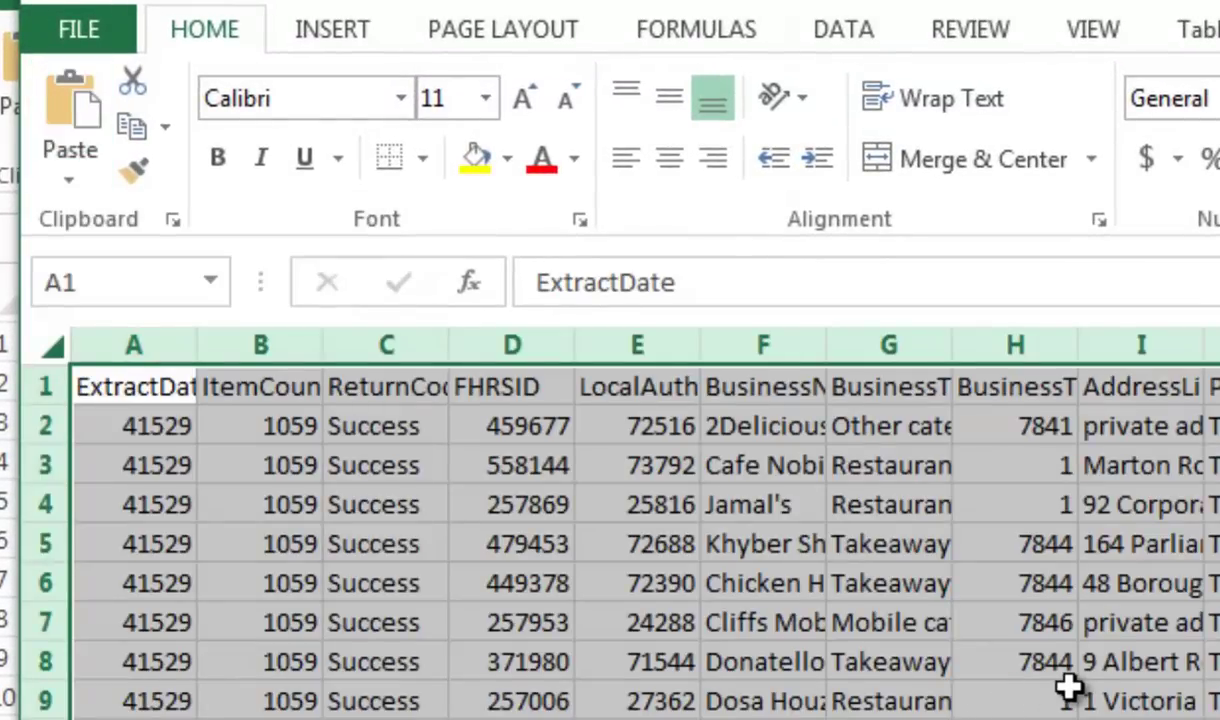
click(1215, 583)
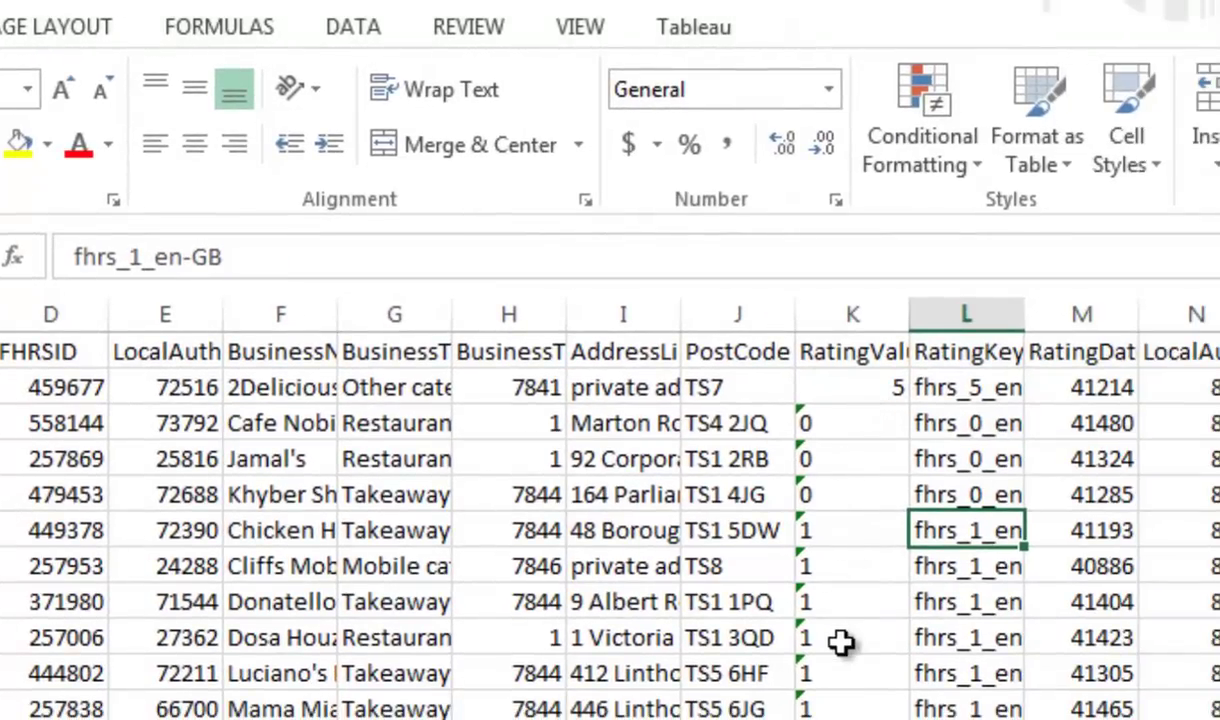
click(815, 425)
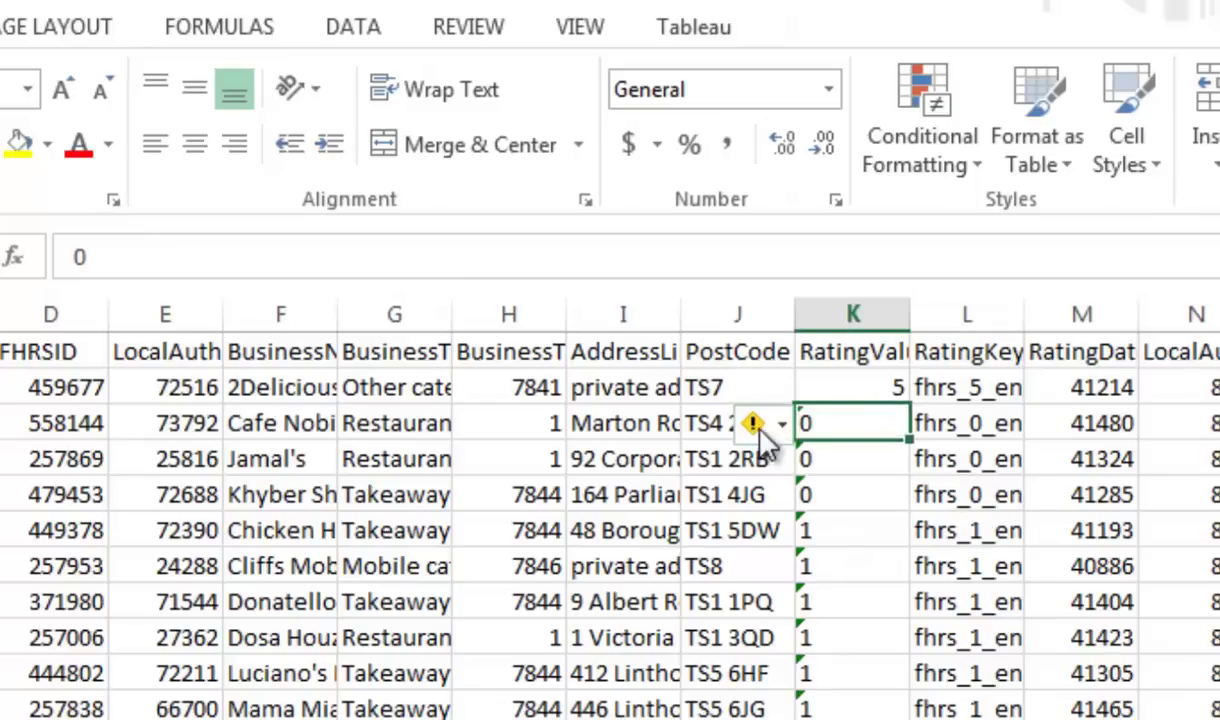
- Review the text-stored warning on K3, then inspect an AwaitingInspection rating further down
click(783, 427)
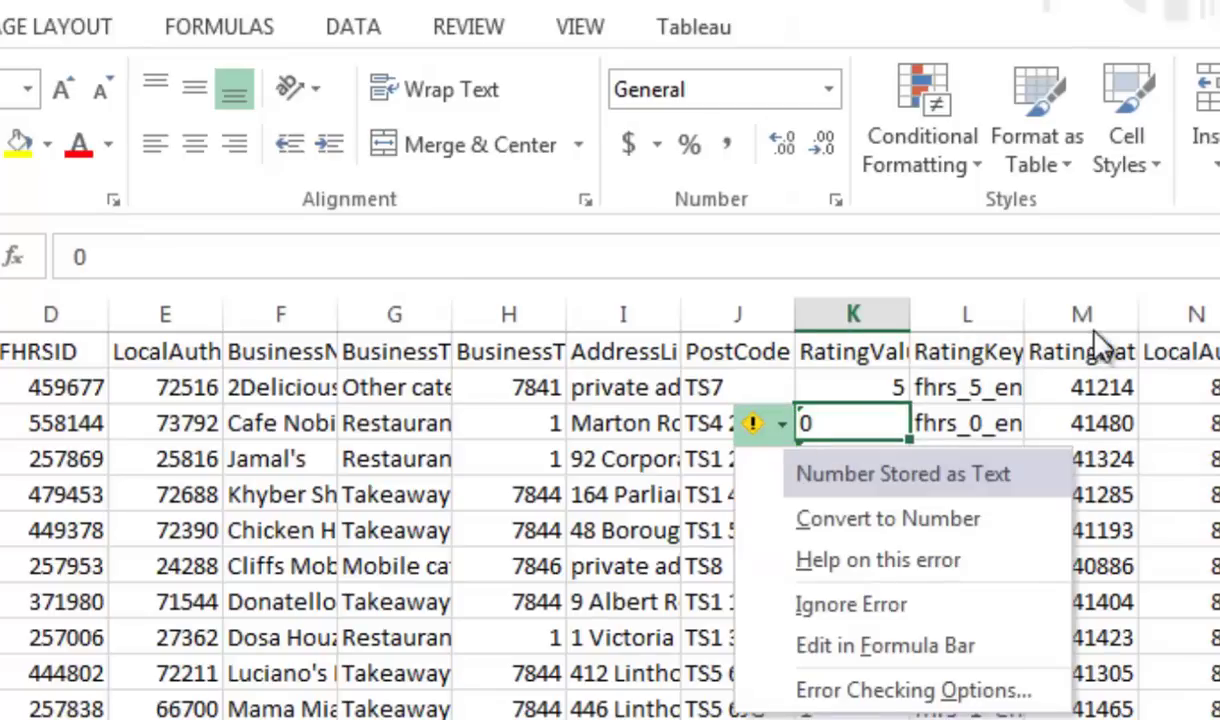
key(Escape)
key(Home)
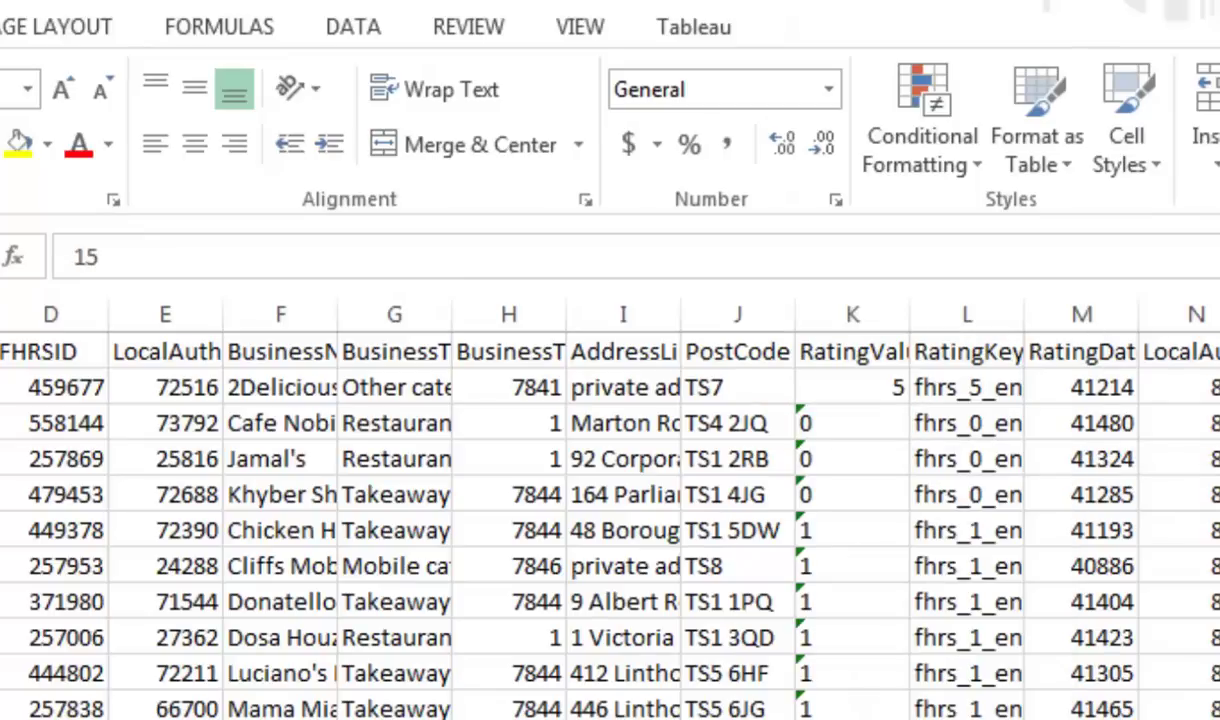
scroll(580, 500, down, 20)
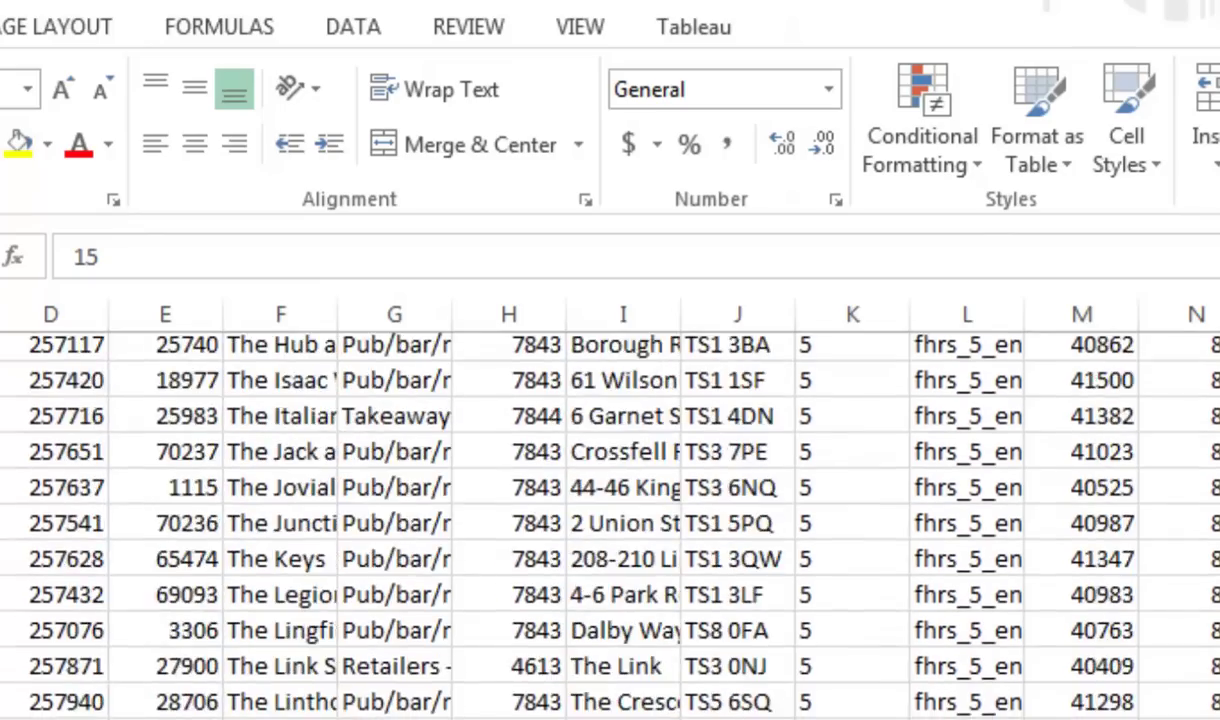
scroll(986, 676, down, 15)
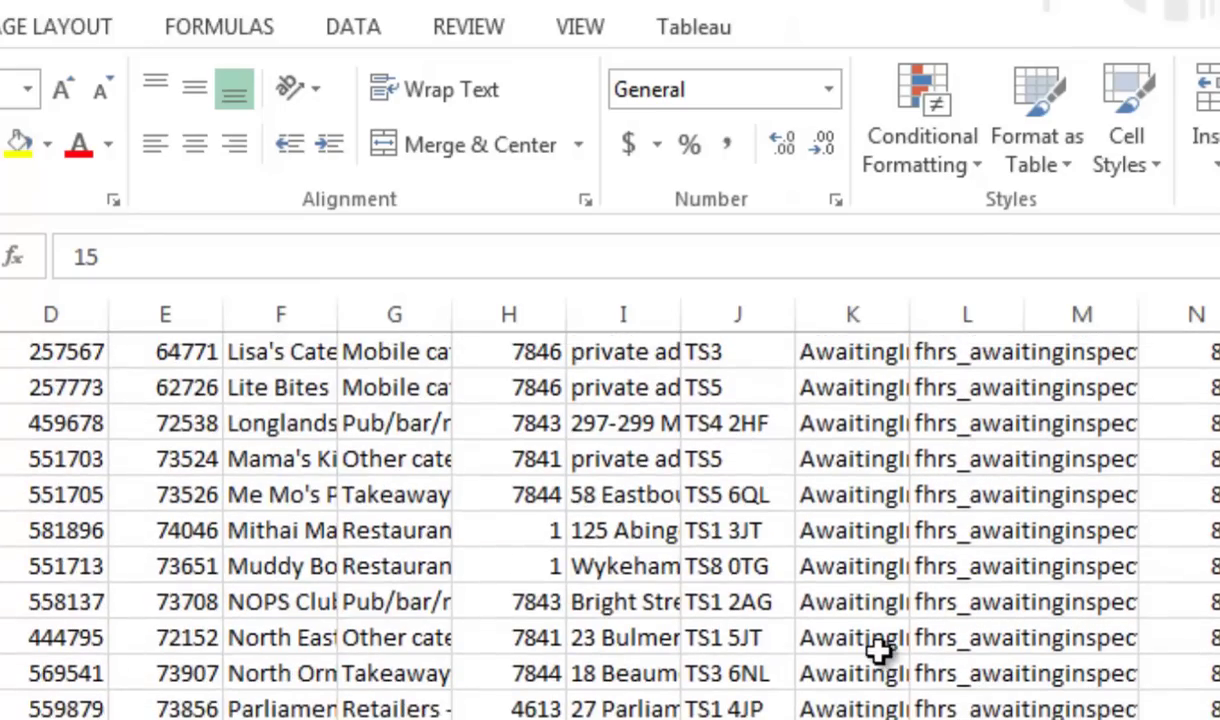
click(877, 640)
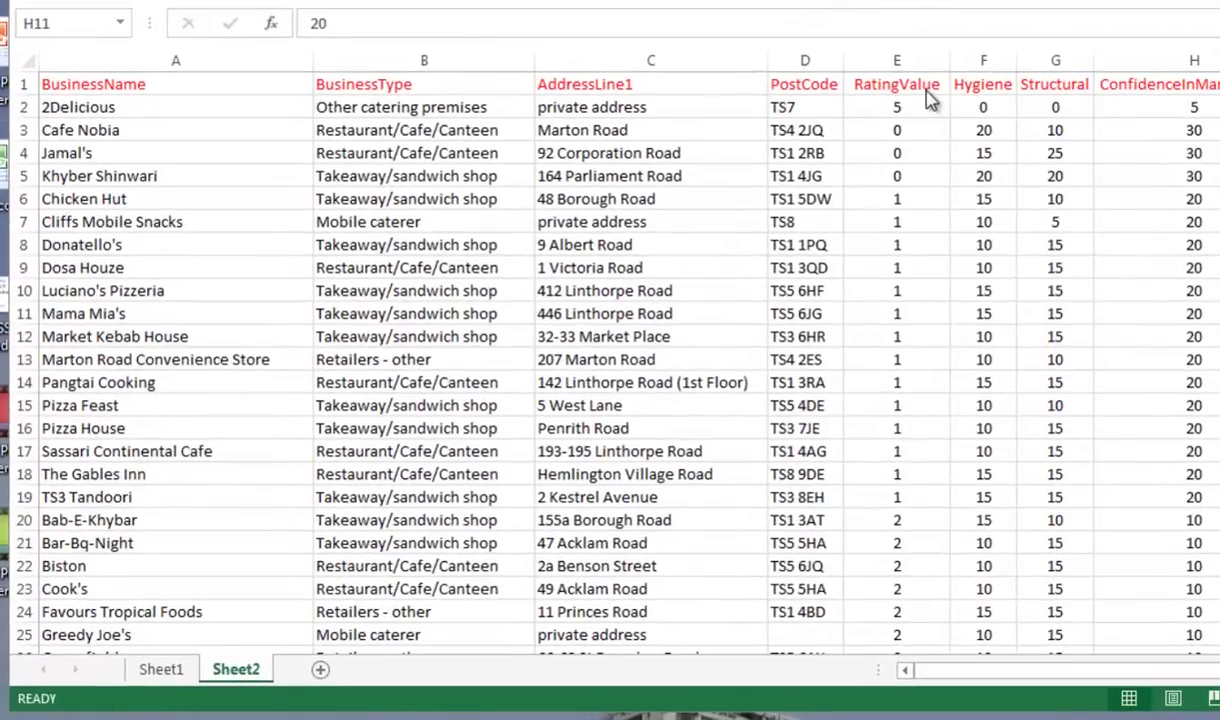
- Select the RatingValue column E on Sheet2 and scroll sideways to review it
click(928, 86)
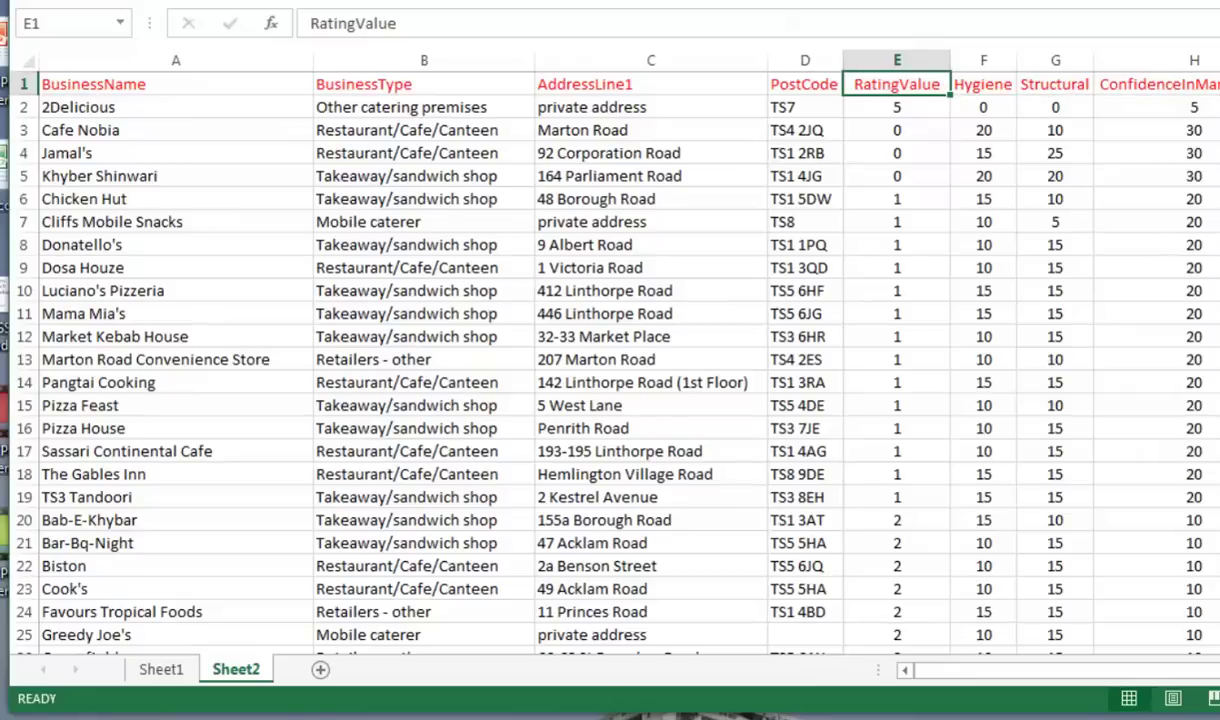
scroll(600, 350, right, 1)
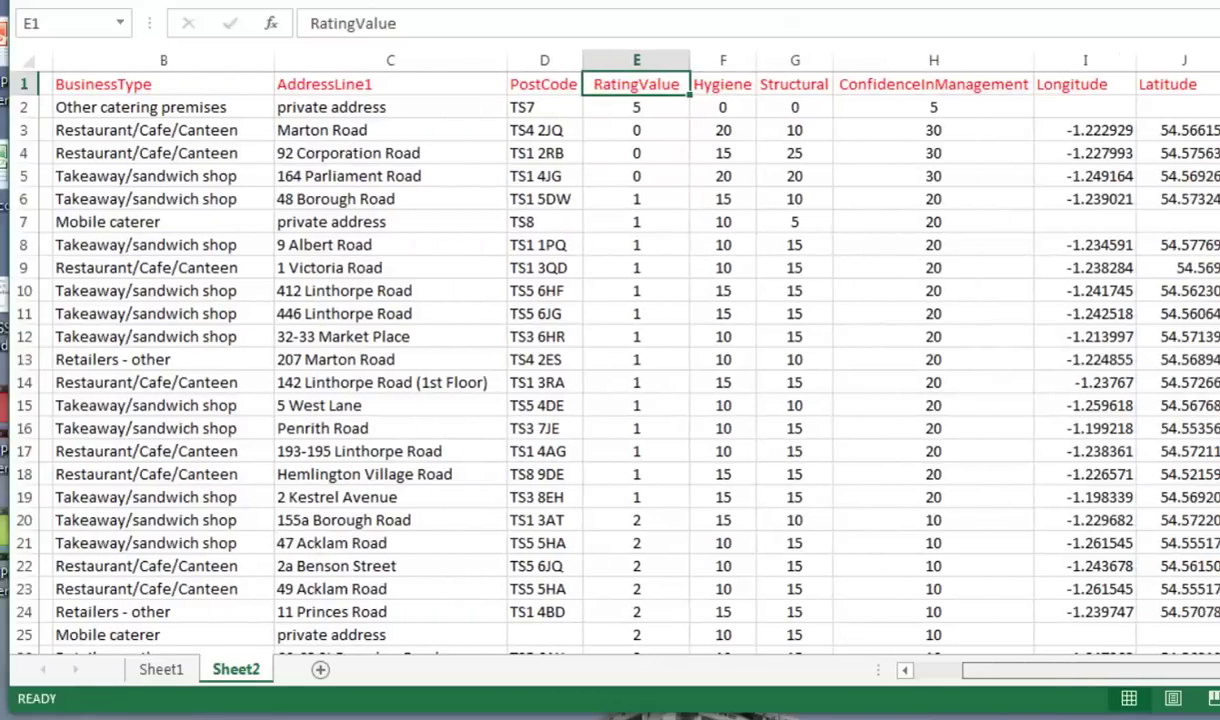
scroll(600, 350, left, 1)
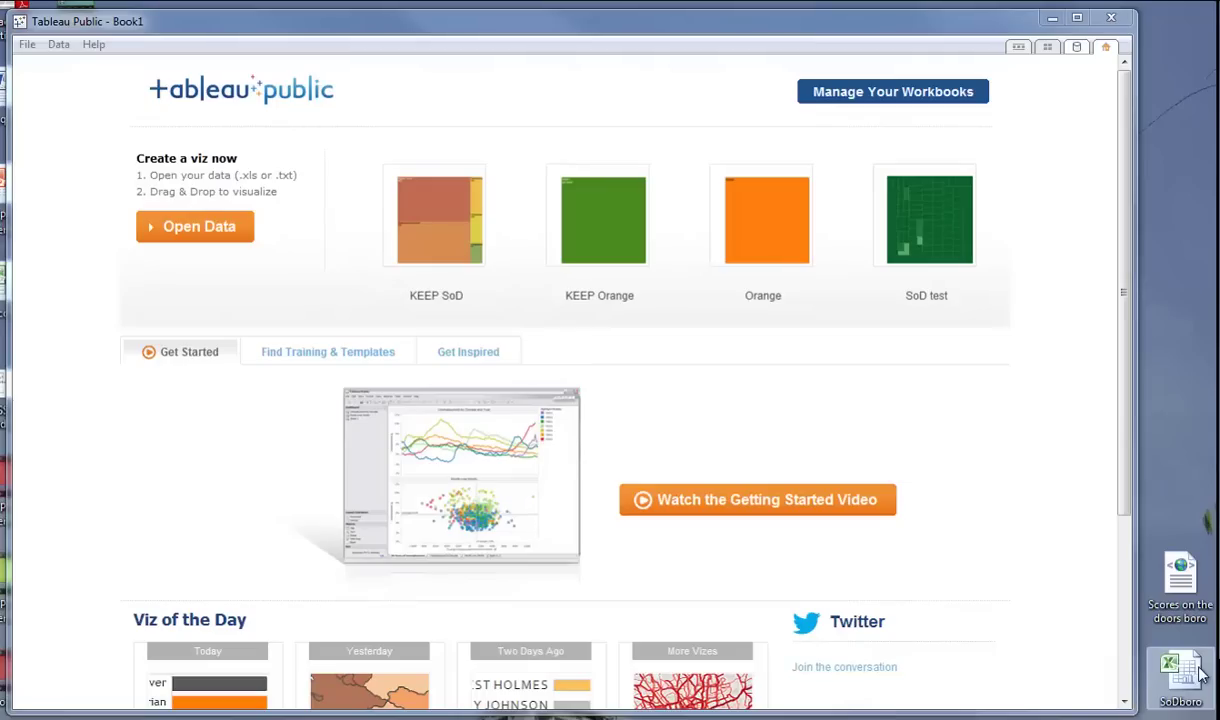
- Connect Tableau to Sheet2 of SoDboro.xlsx dropped onto the start page
drag(1200, 676, 555, 306)
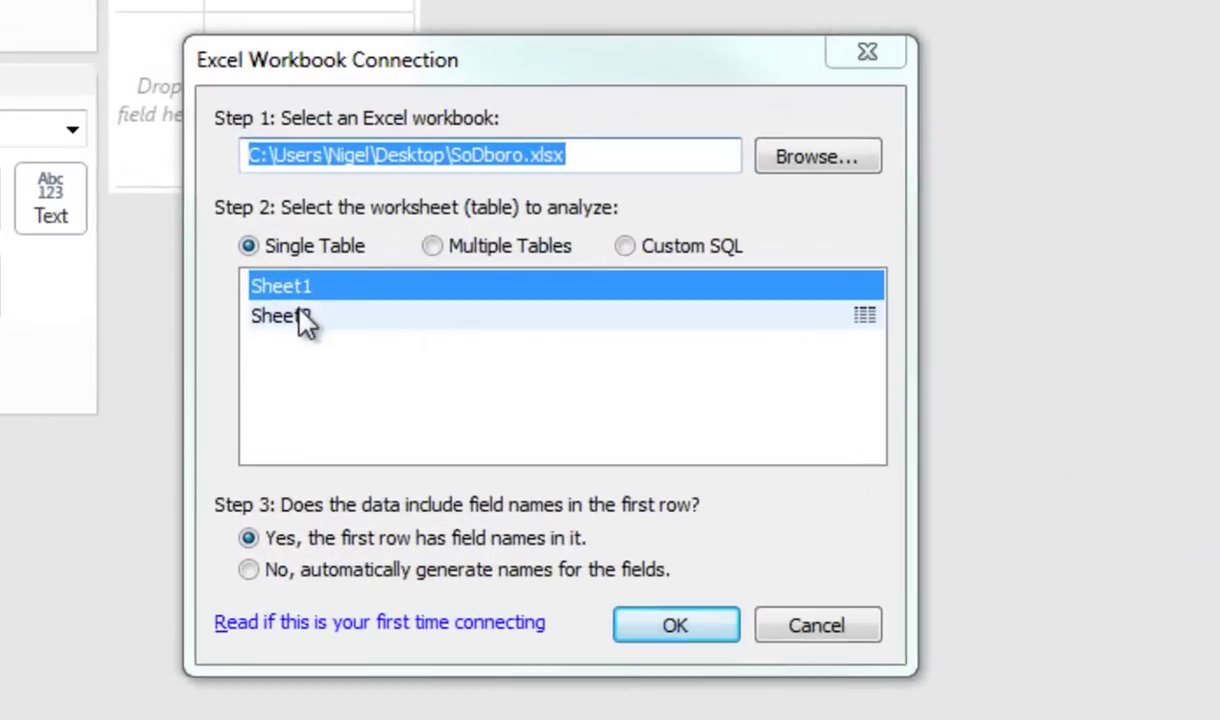
click(345, 325)
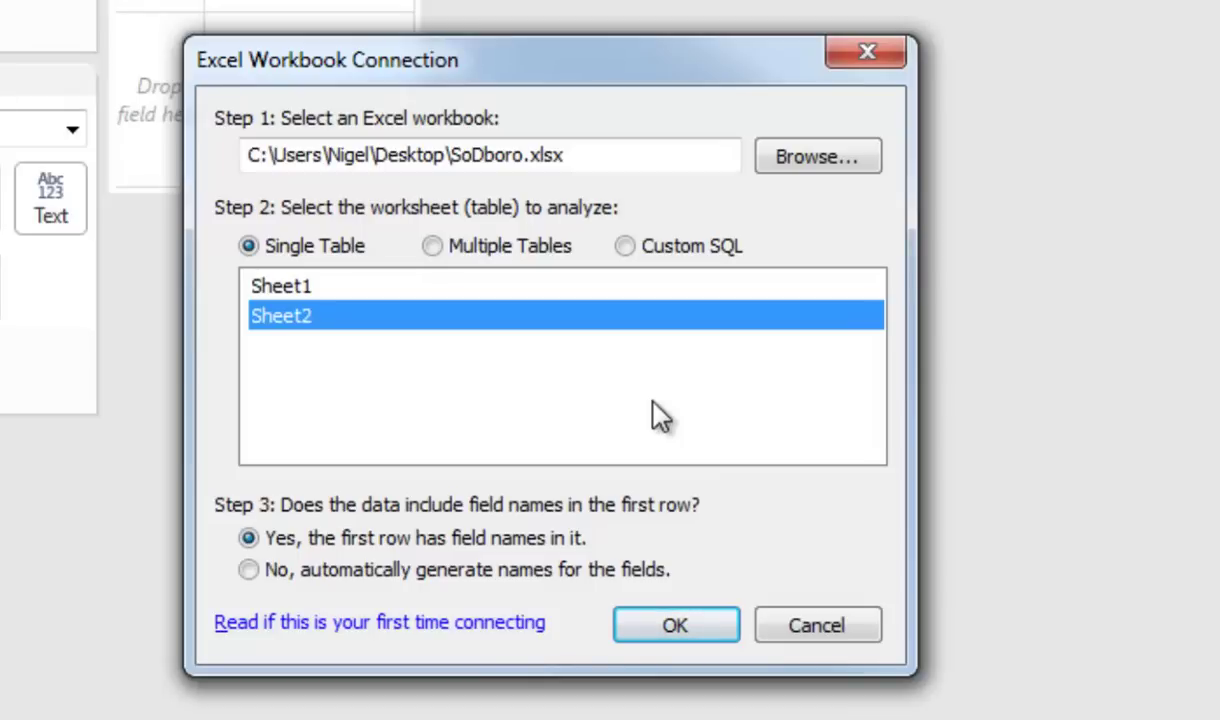
click(697, 630)
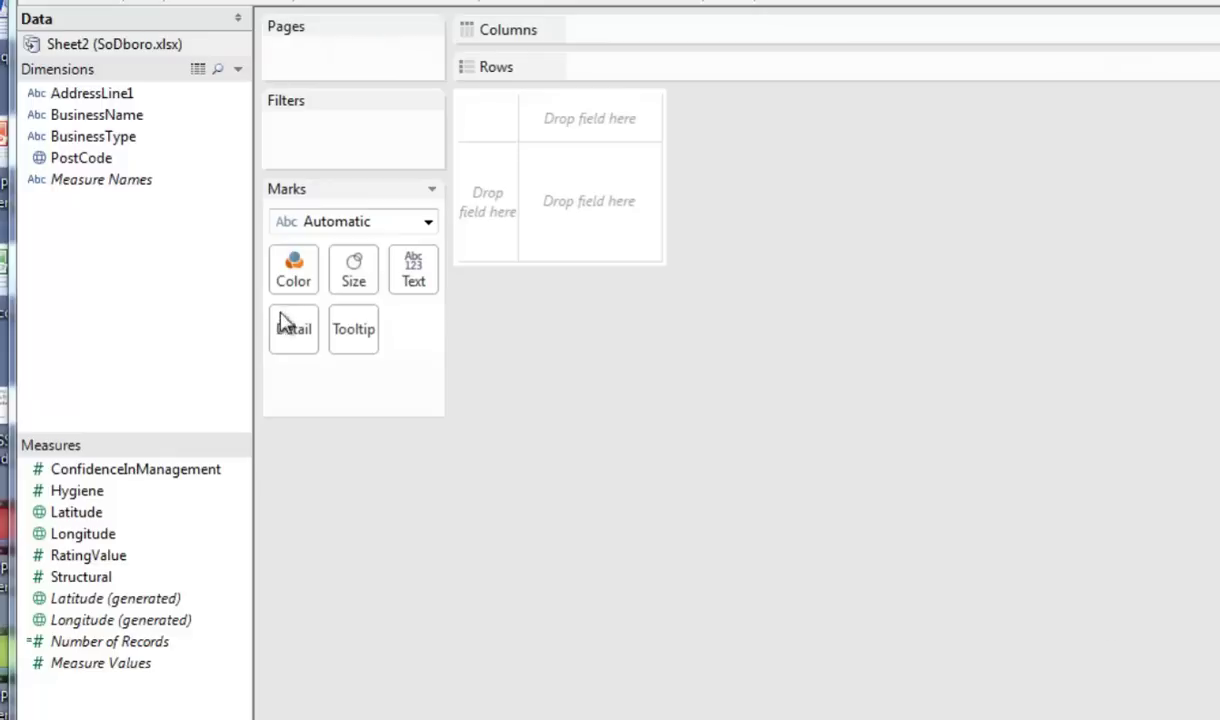
- Put BusinessType on Rows and Number of Records on Color, then make it a treemap
click(121, 144)
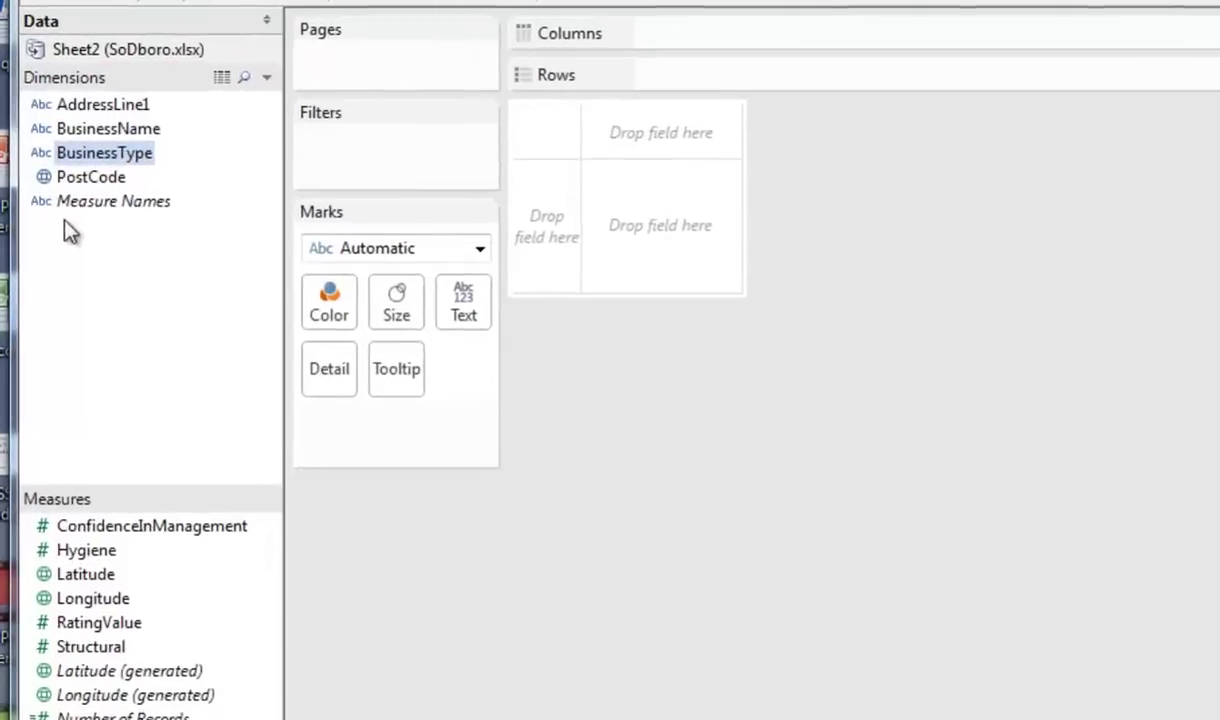
drag(110, 137, 600, 209)
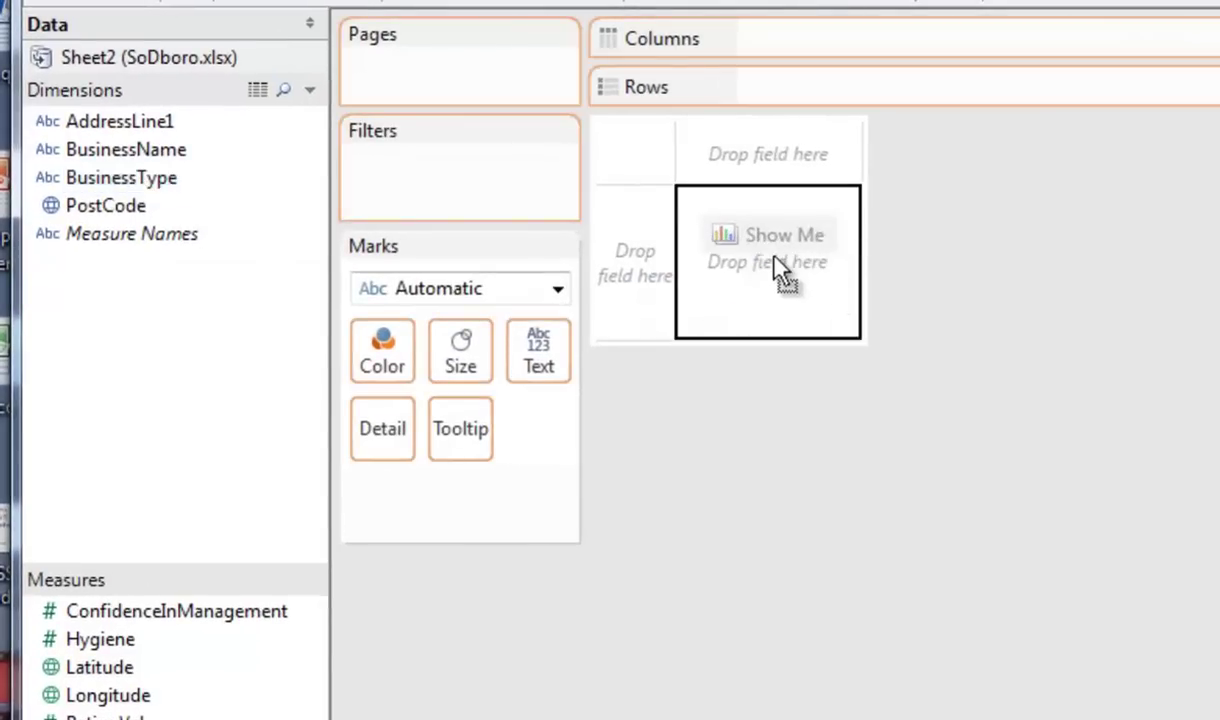
drag(780, 270, 776, 265)
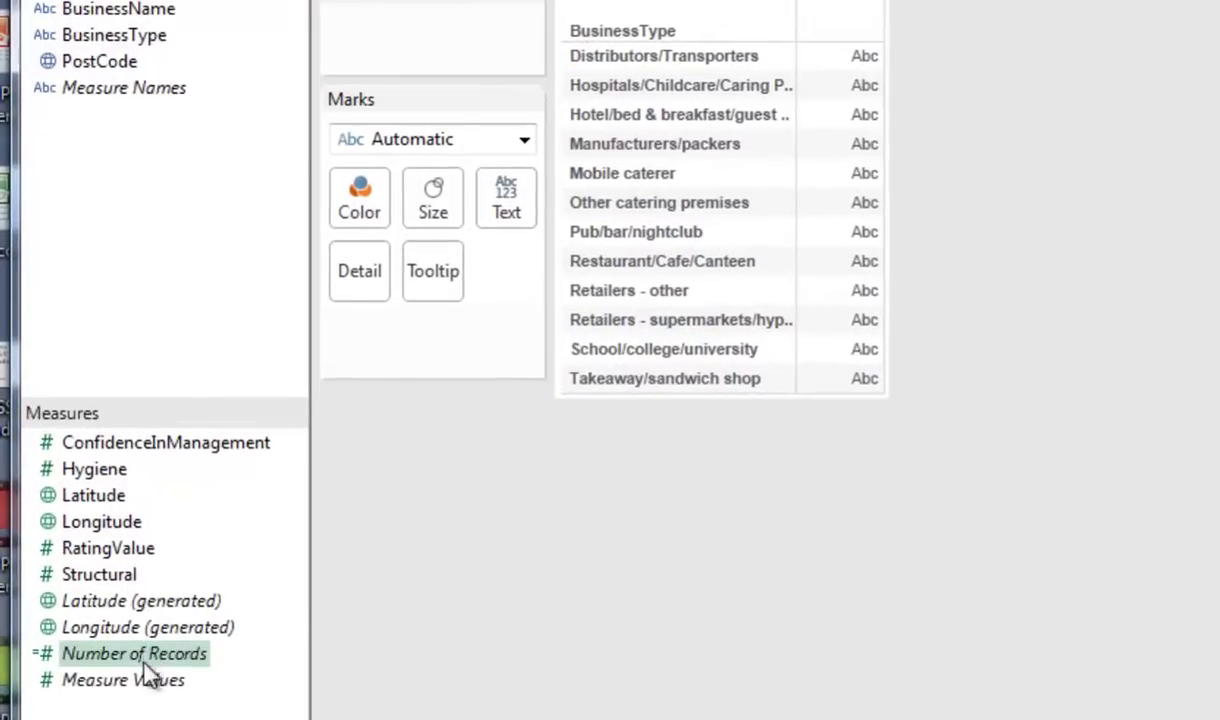
mouse_move(145, 675)
mouse_down()
mouse_move(172, 678)
mouse_move(398, 259)
mouse_move(392, 200)
mouse_up()
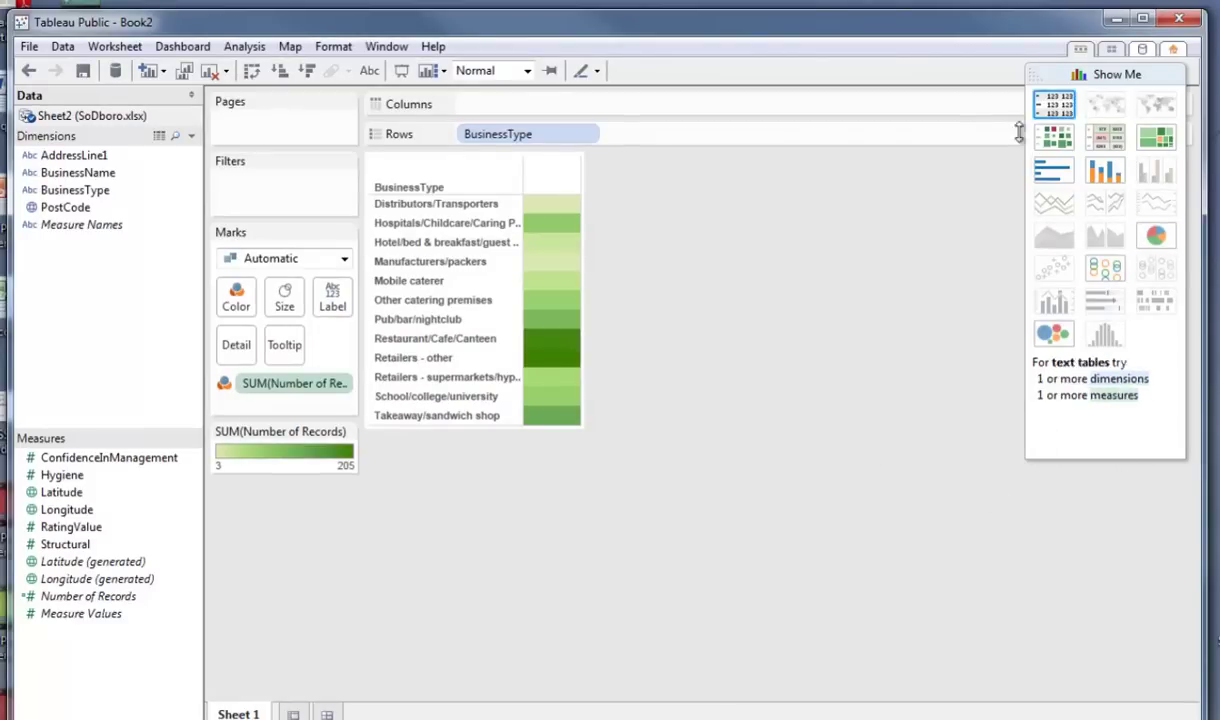
click(1157, 137)
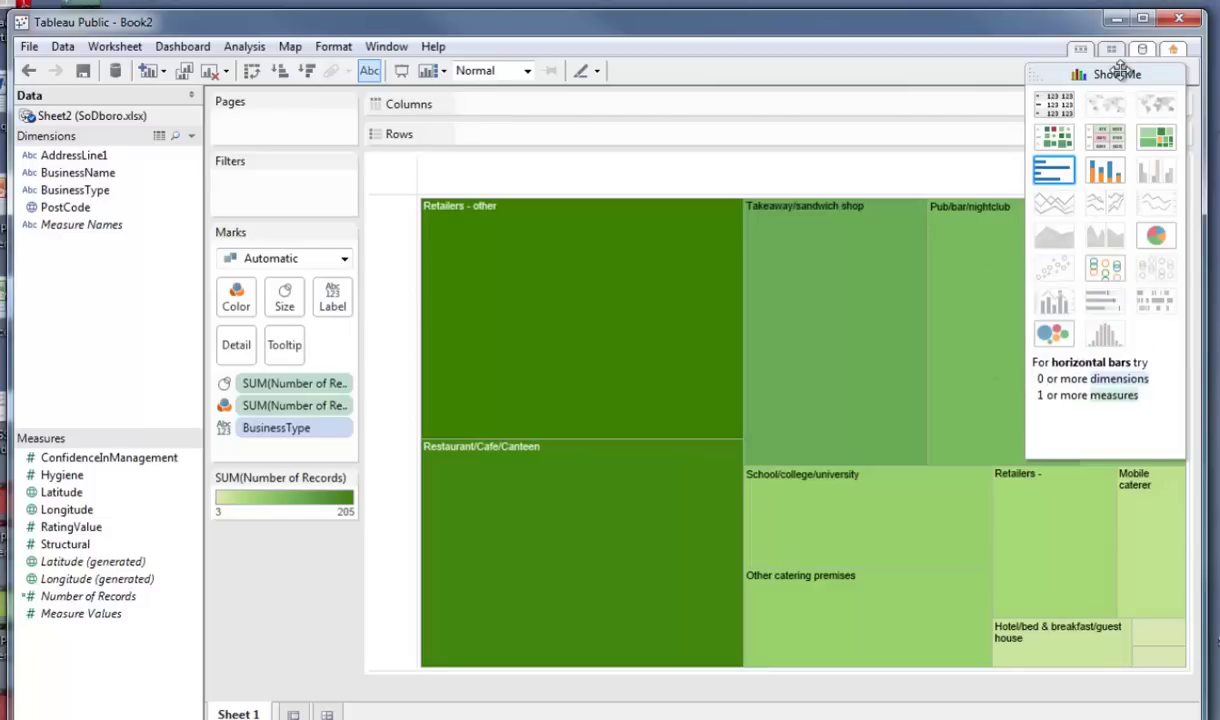
- Hide Show Me and label each tile with Number of Records, e.g. 205 on 'Retailers - other'
click(1120, 68)
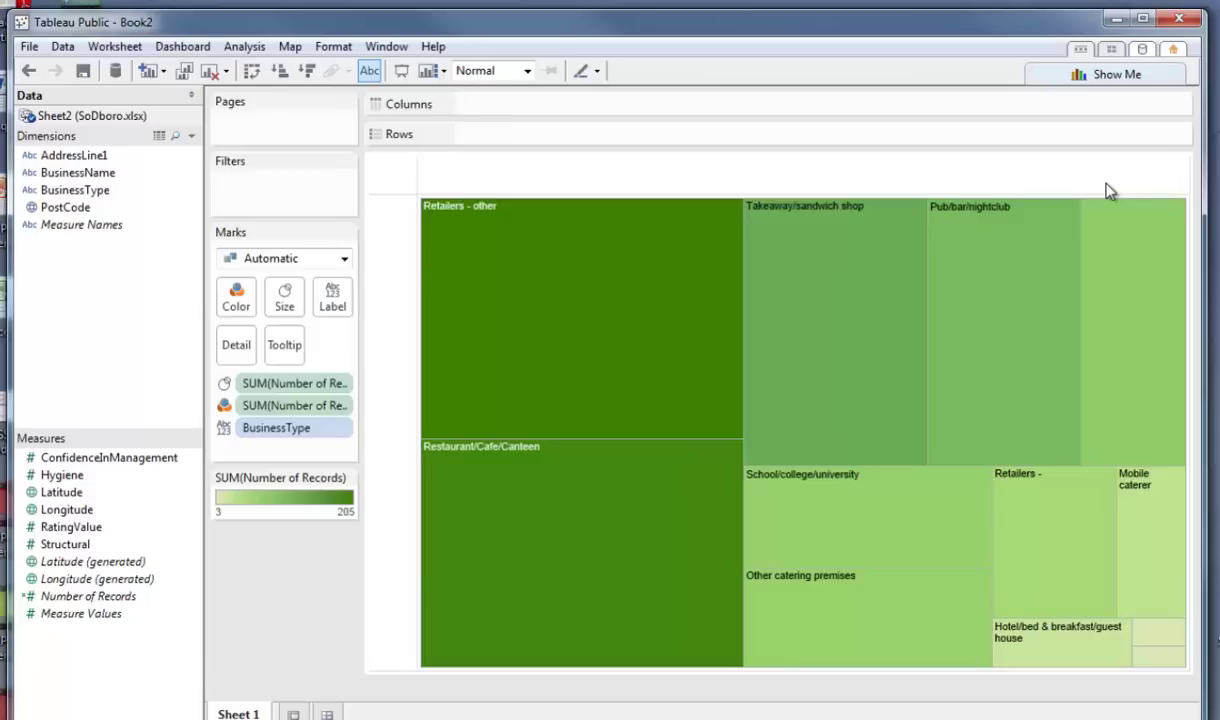
mouse_move(548, 275)
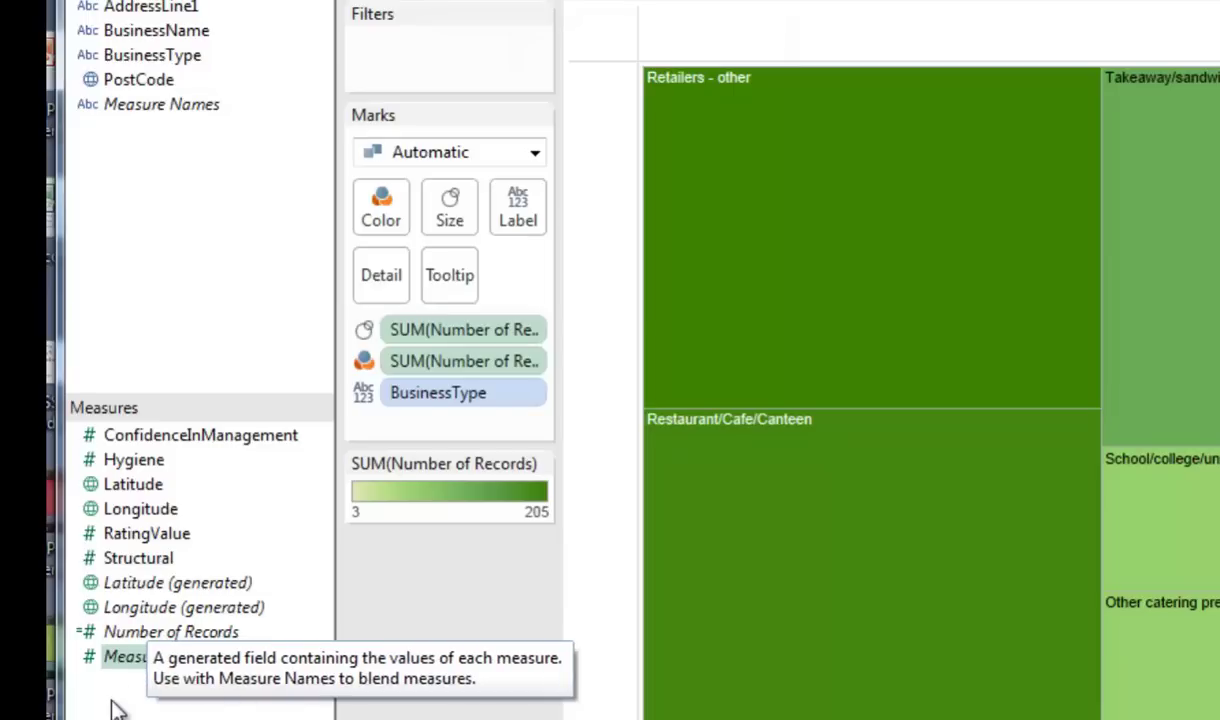
drag(145, 633, 544, 218)
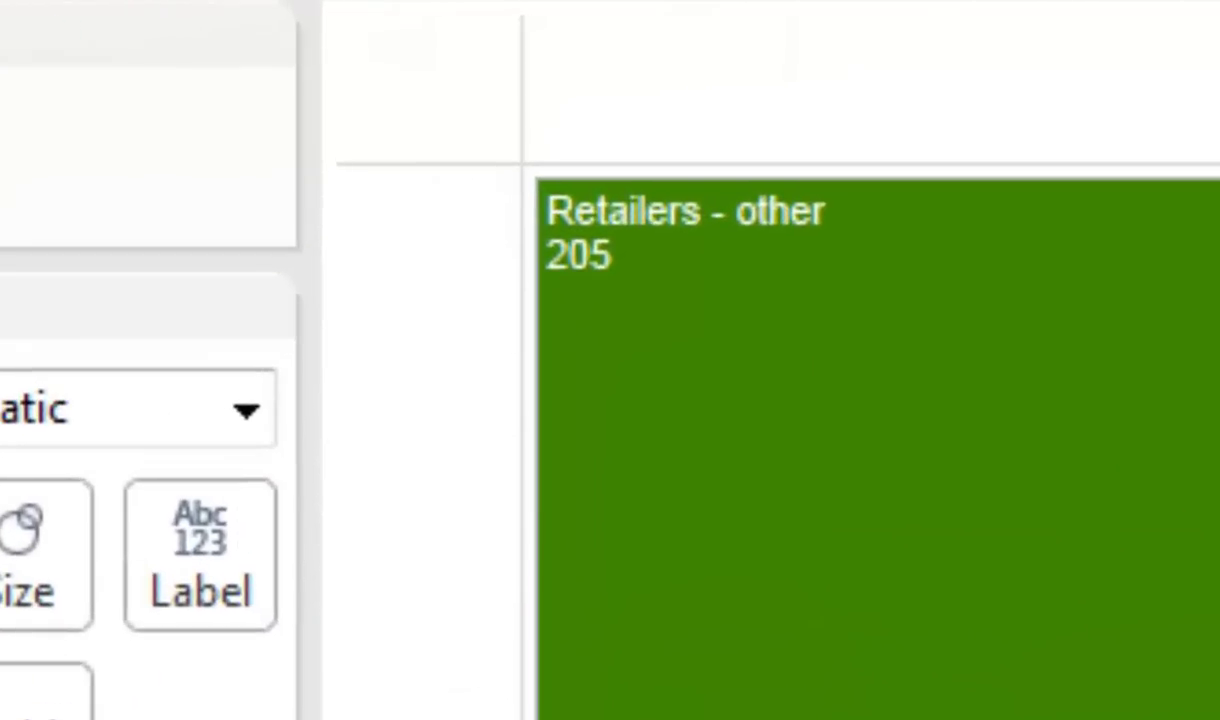
- Recolour the count legend with a stepped 5-step Orange-Blue Diverging palette
click(322, 562)
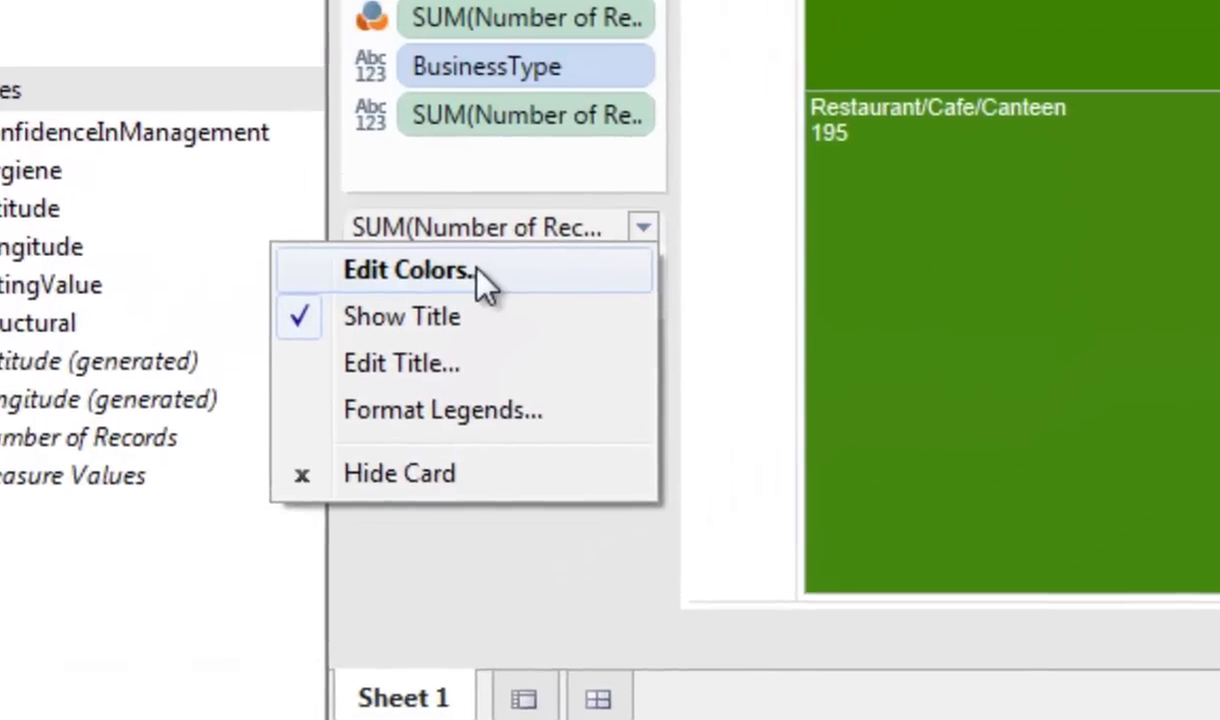
click(598, 186)
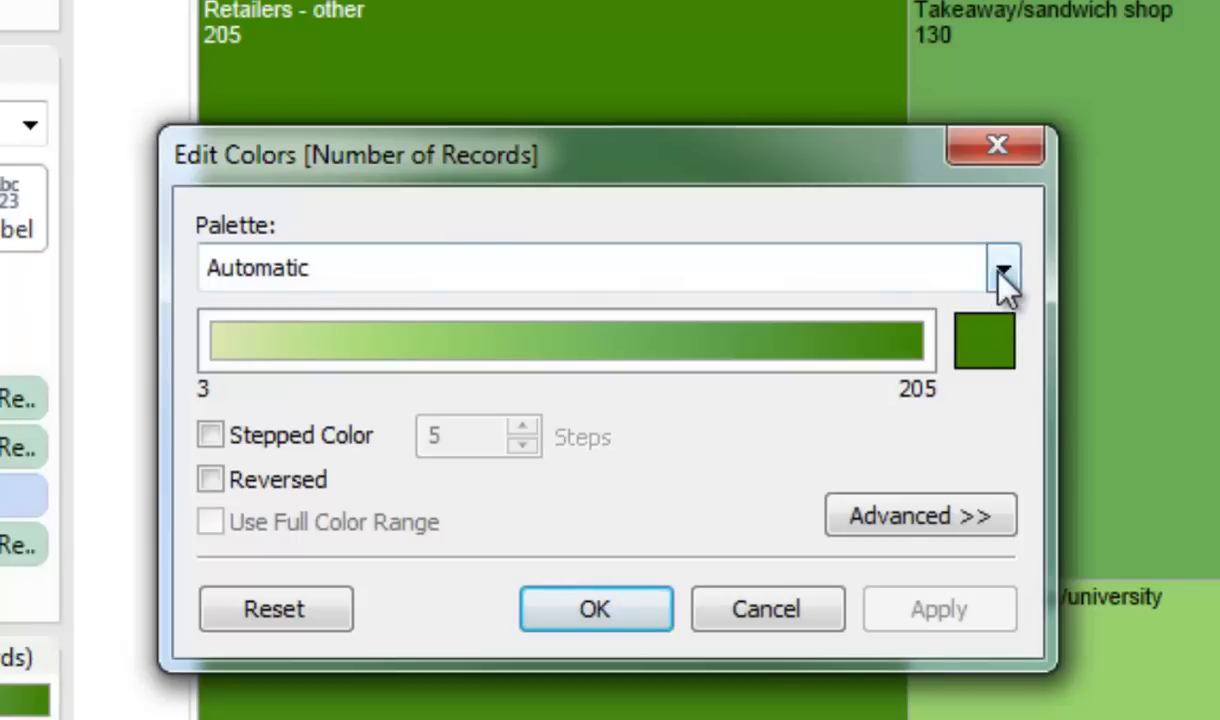
click(1003, 272)
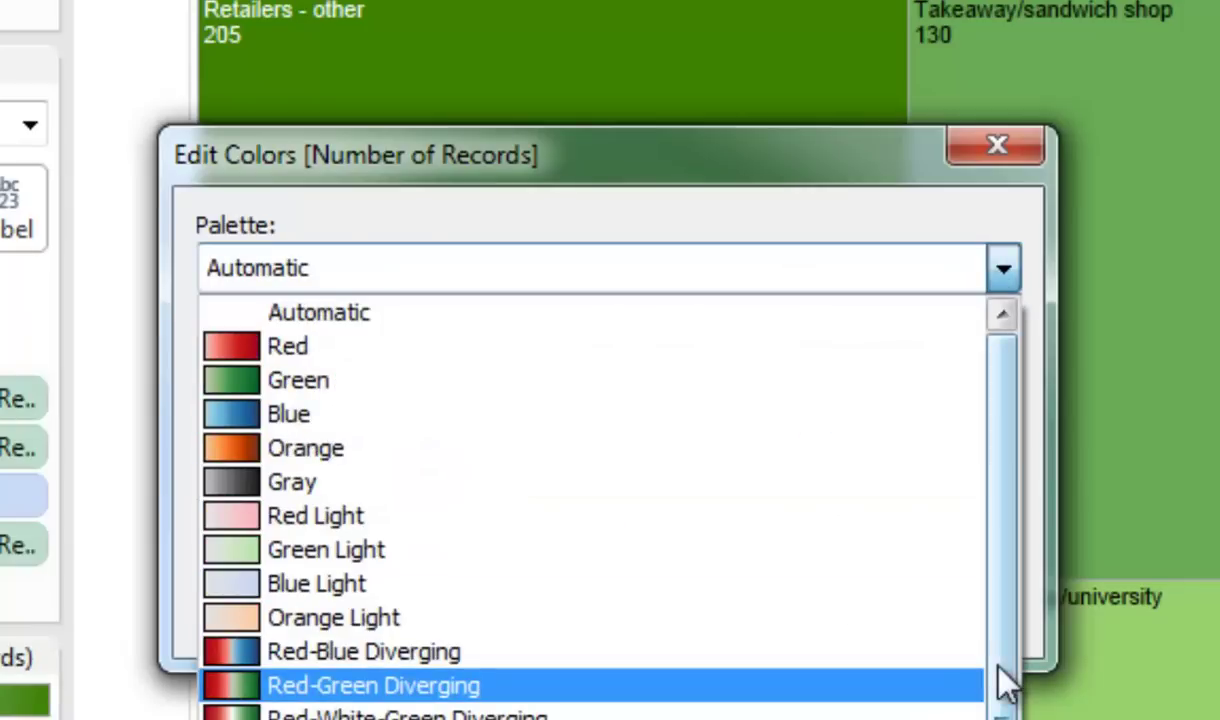
scroll(1007, 681, down, 2)
click(319, 646)
click(210, 435)
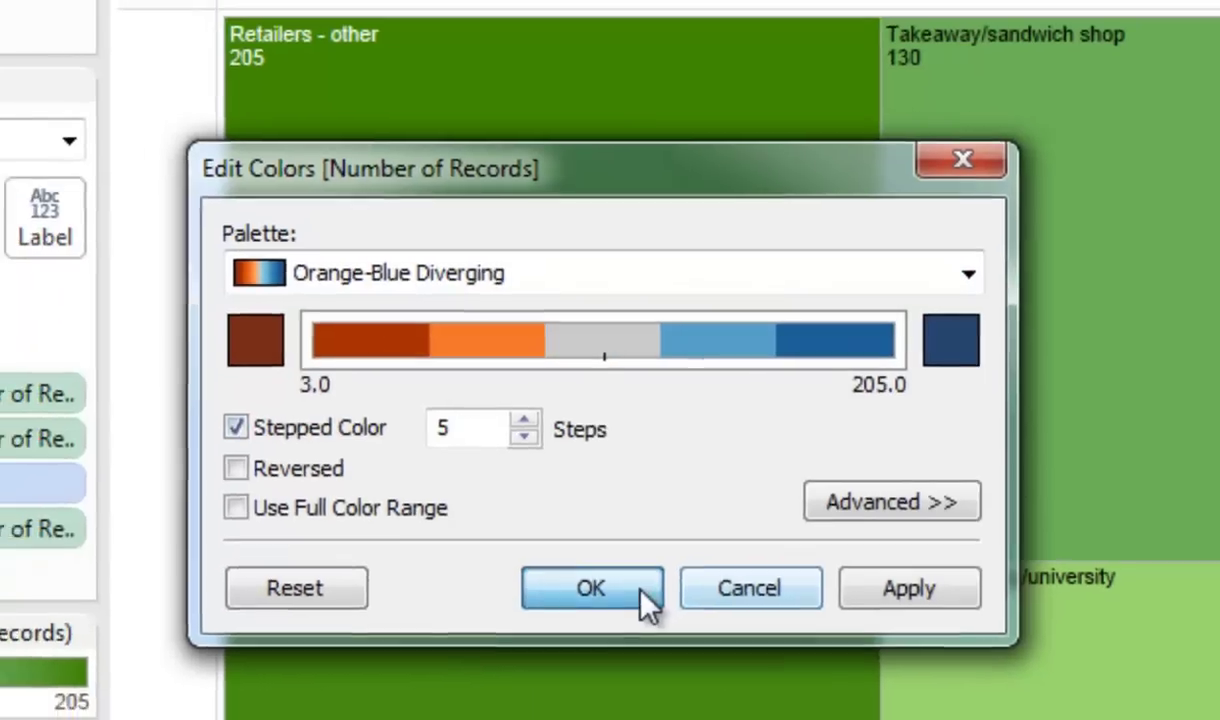
click(595, 609)
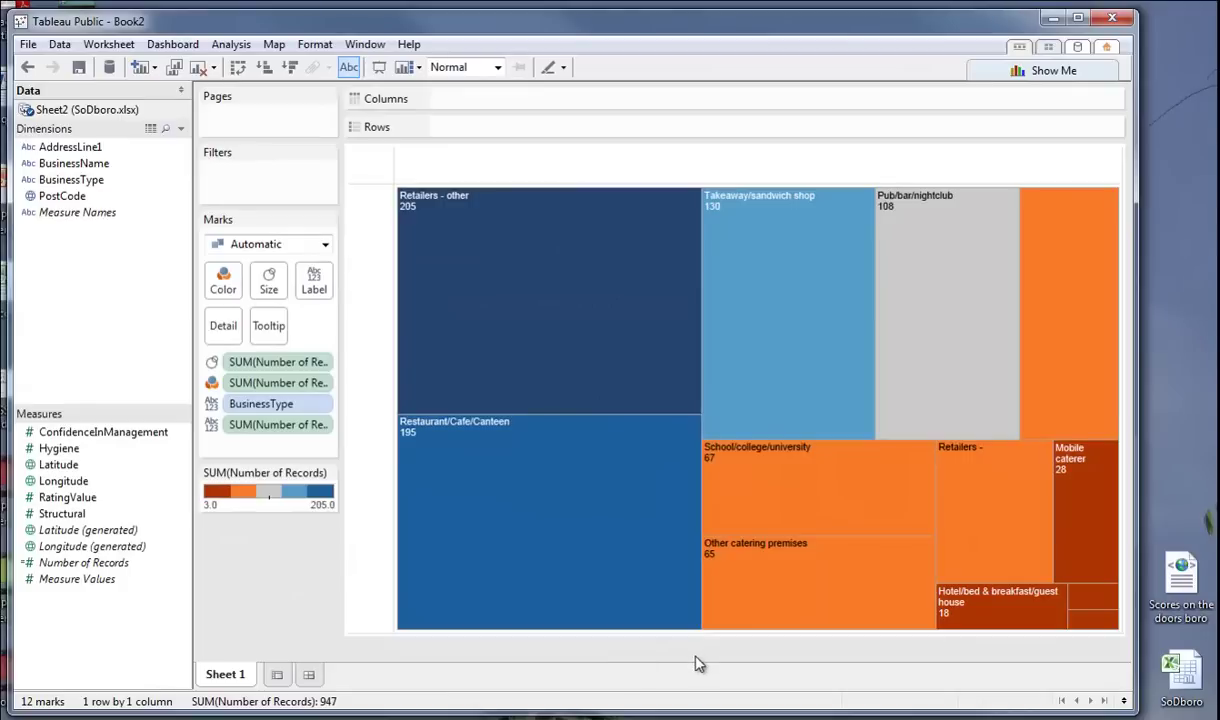
- Rename the treemap sheet 'Sheet 1' to 'Basic'
right_click(231, 677)
click(300, 518)
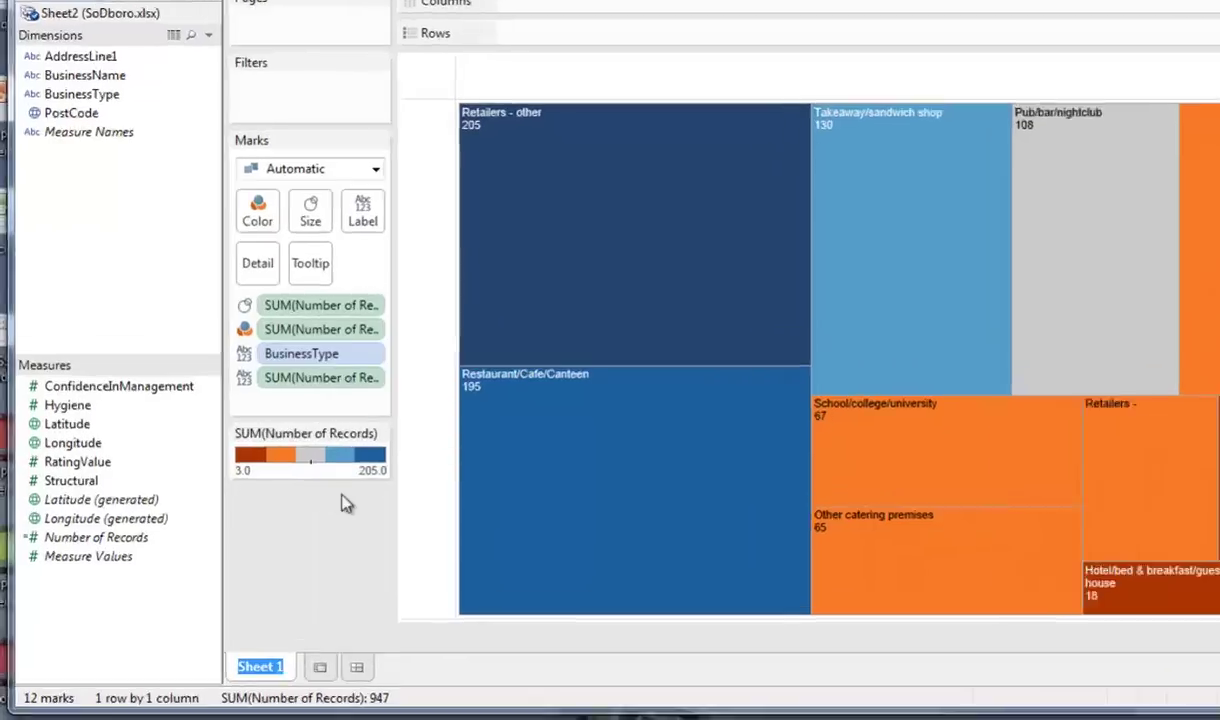
text(Basic)
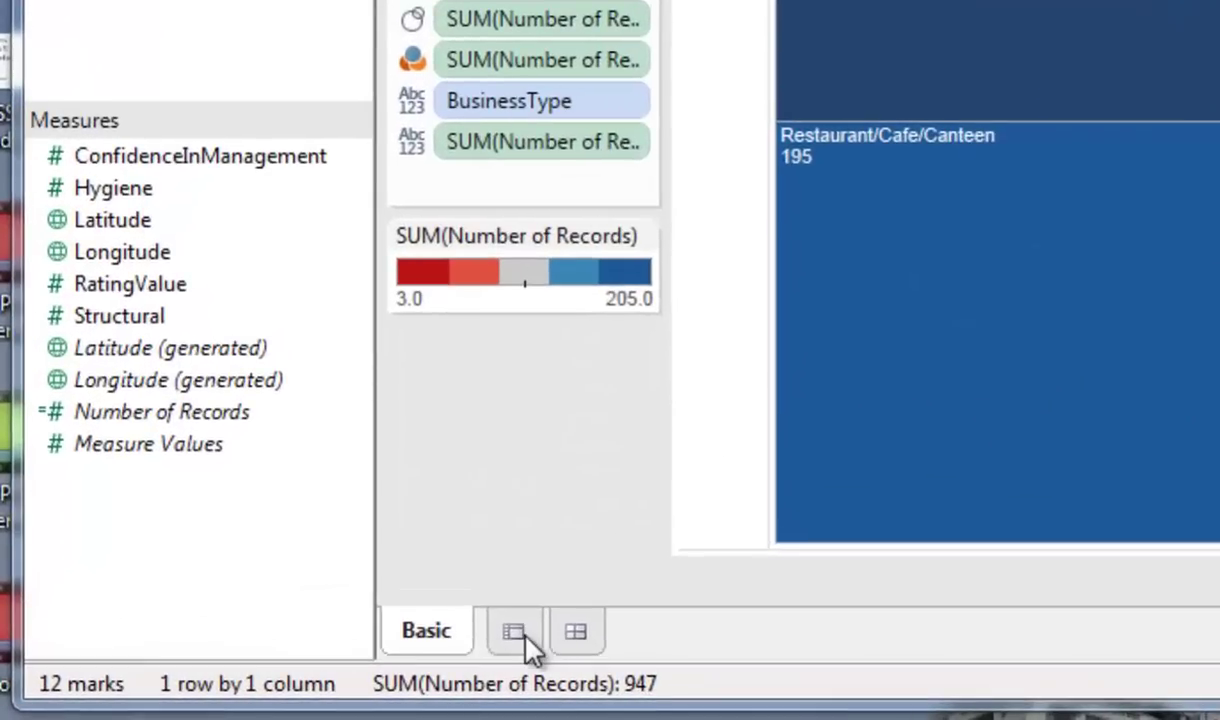
- Add a new blank worksheet and name it 'Dynamic'
click(262, 674)
right_click(526, 636)
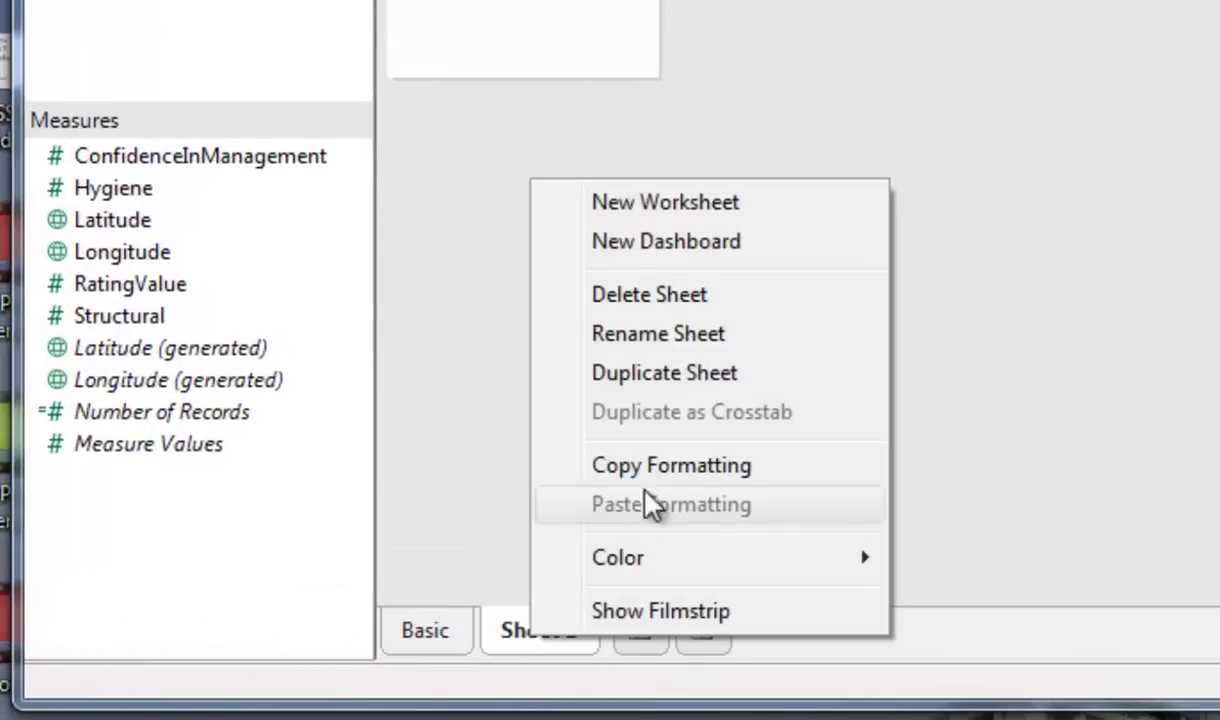
click(660, 334)
text(Dynamc)
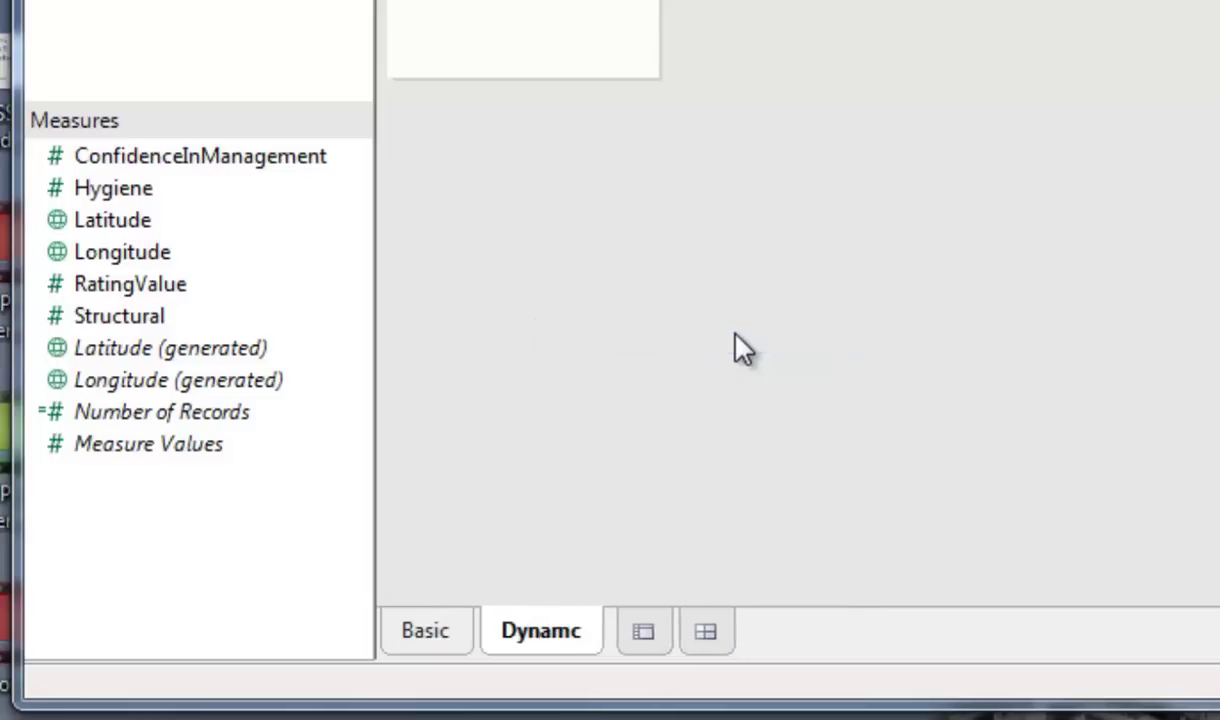
key(BackSpace)
text(ic)
key(Return)
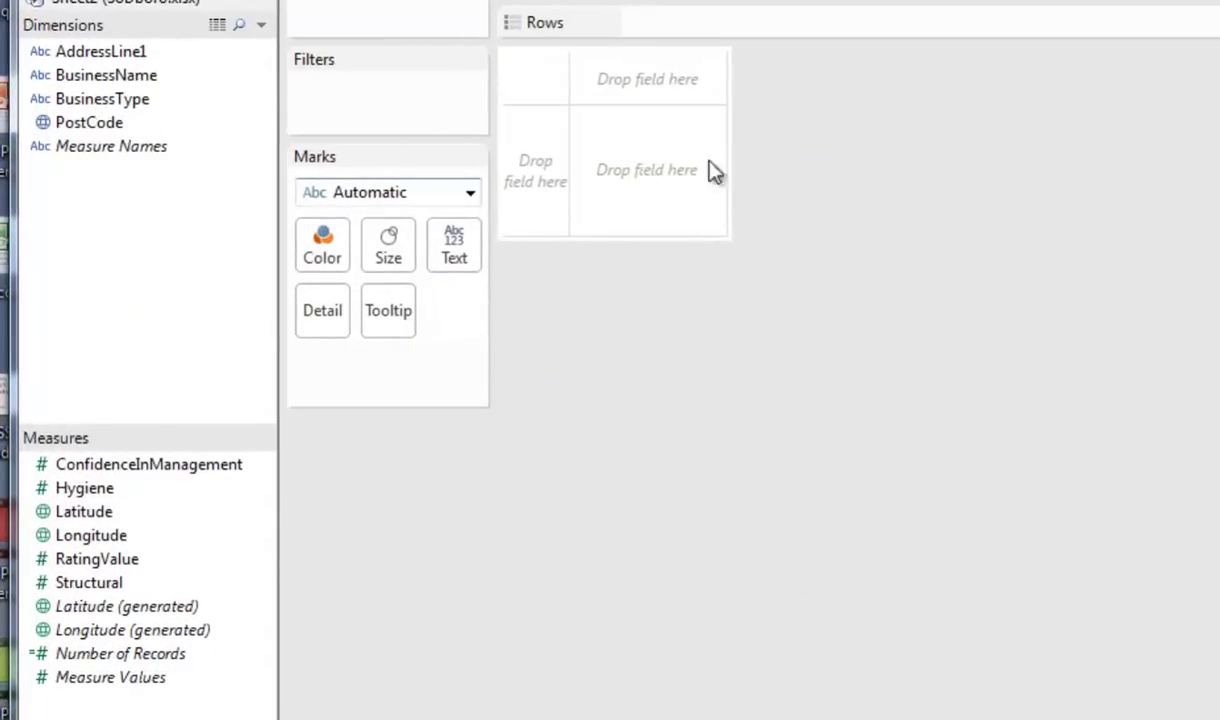
- Put SUM(RatingValue) on both Color and Size for the Dynamic sheet's mark
click(88, 559)
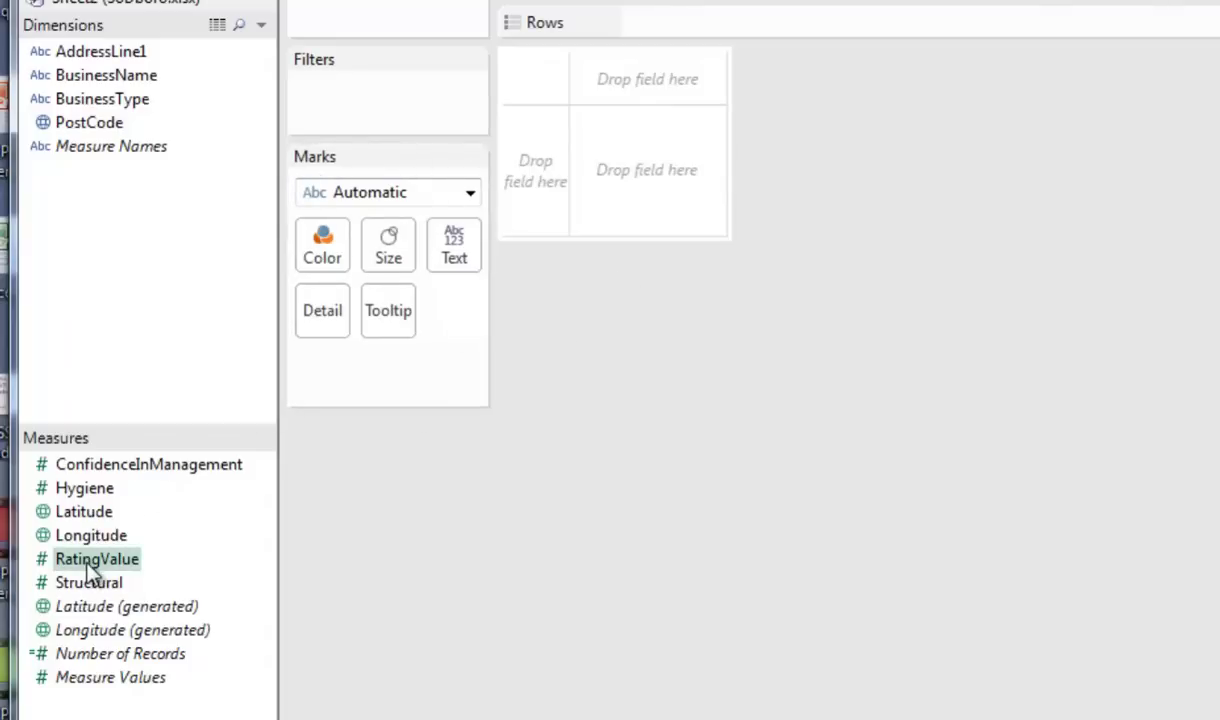
drag(90, 562, 324, 242)
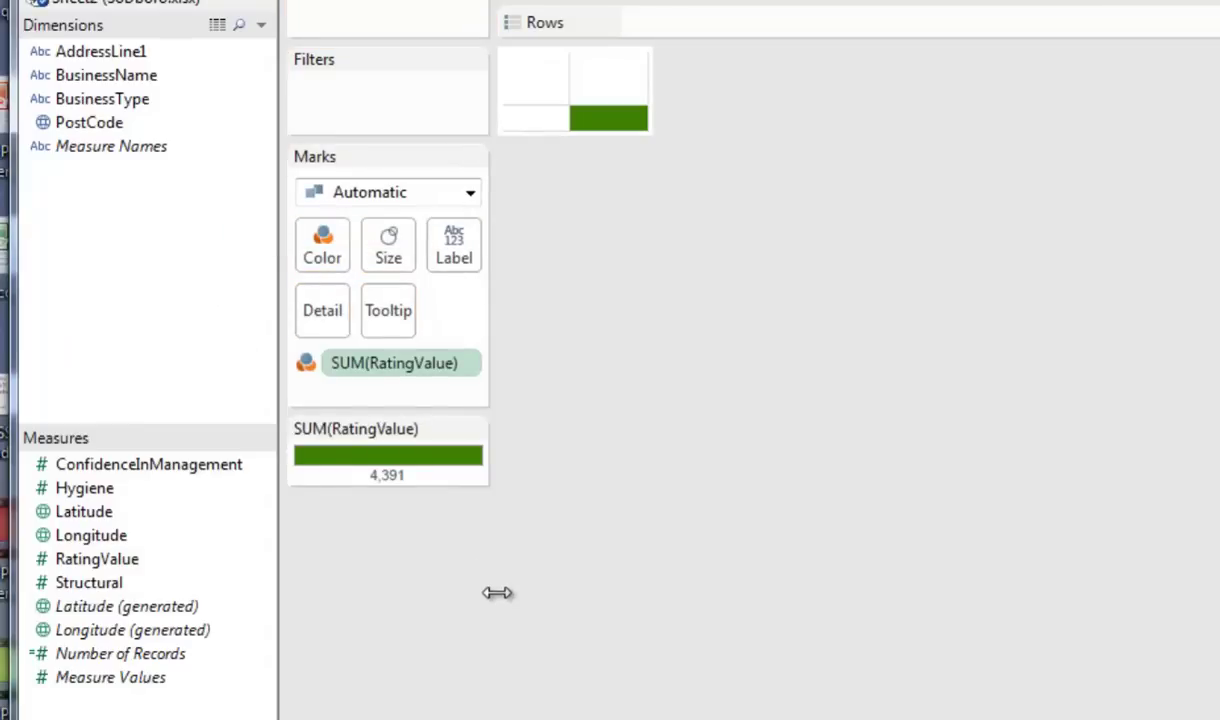
click(100, 561)
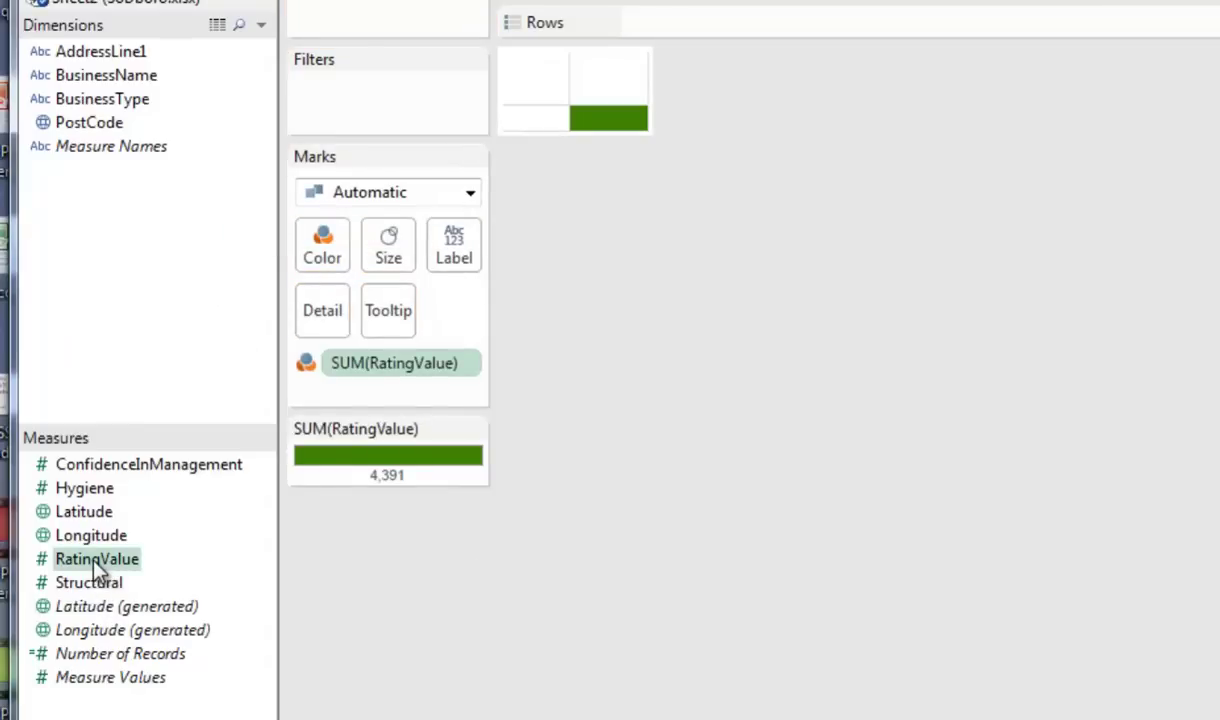
drag(97, 566, 388, 240)
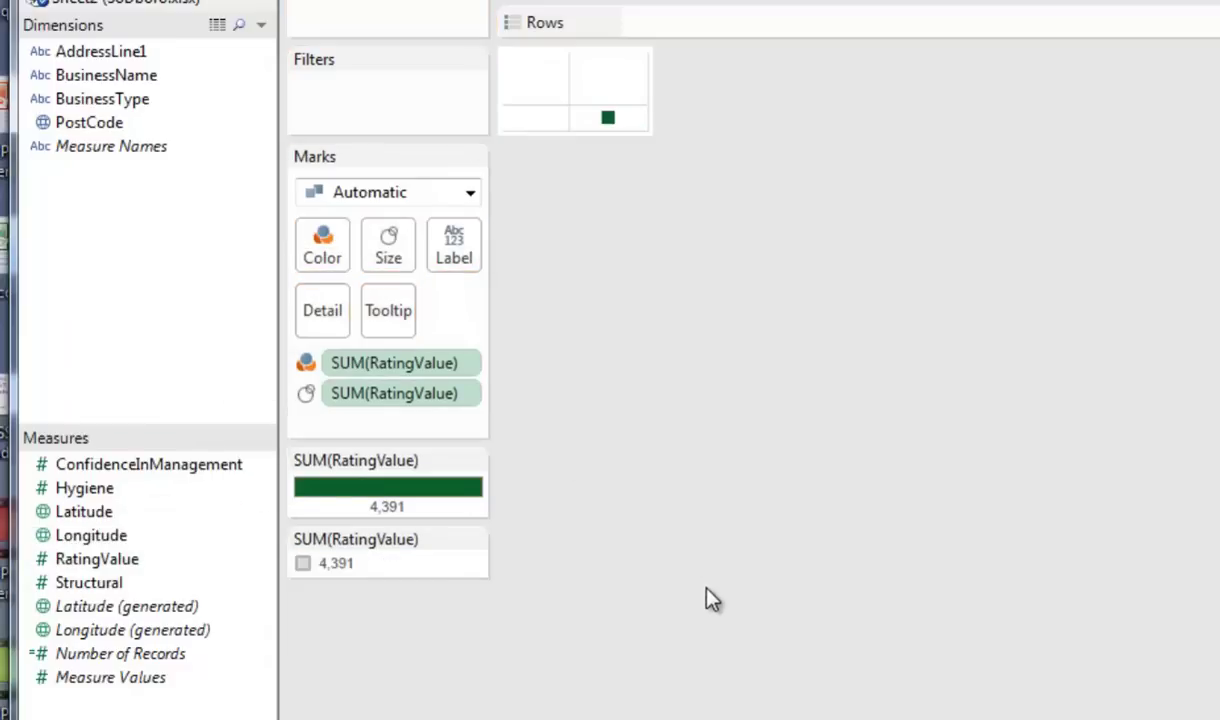
click(140, 78)
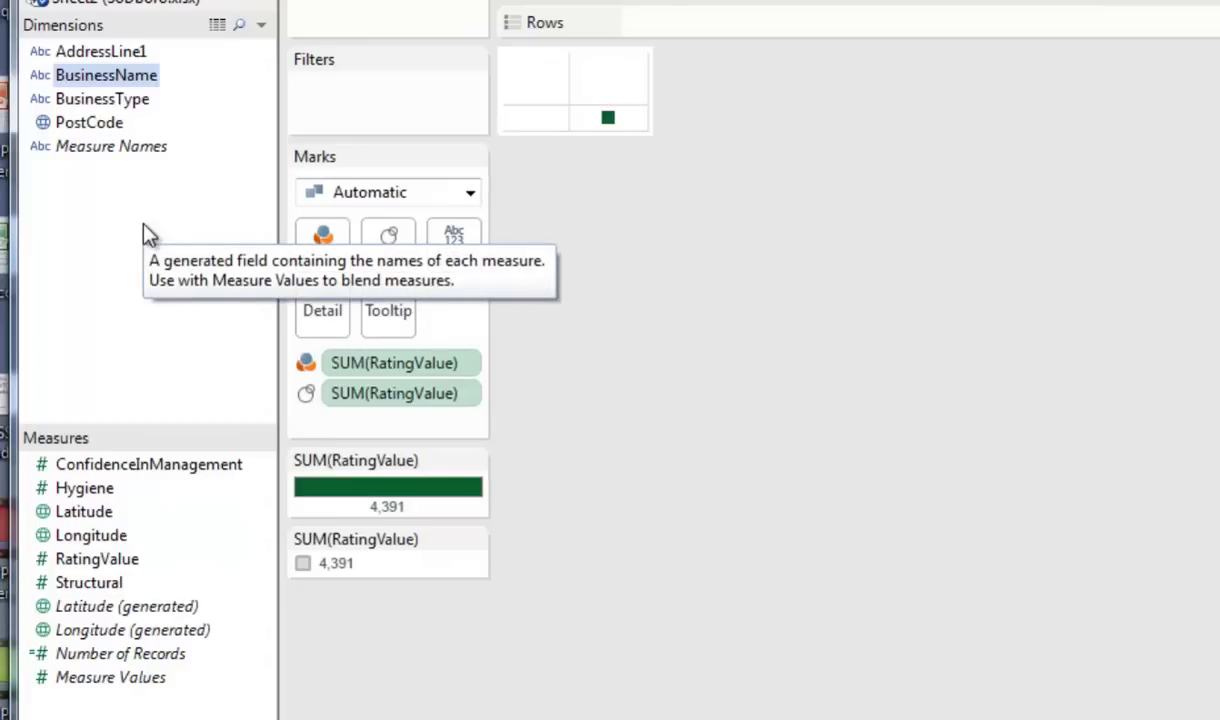
- Add BusinessName to the marks and turn off Aggregate Measures so ratings run 0–5
drag(113, 80, 324, 316)
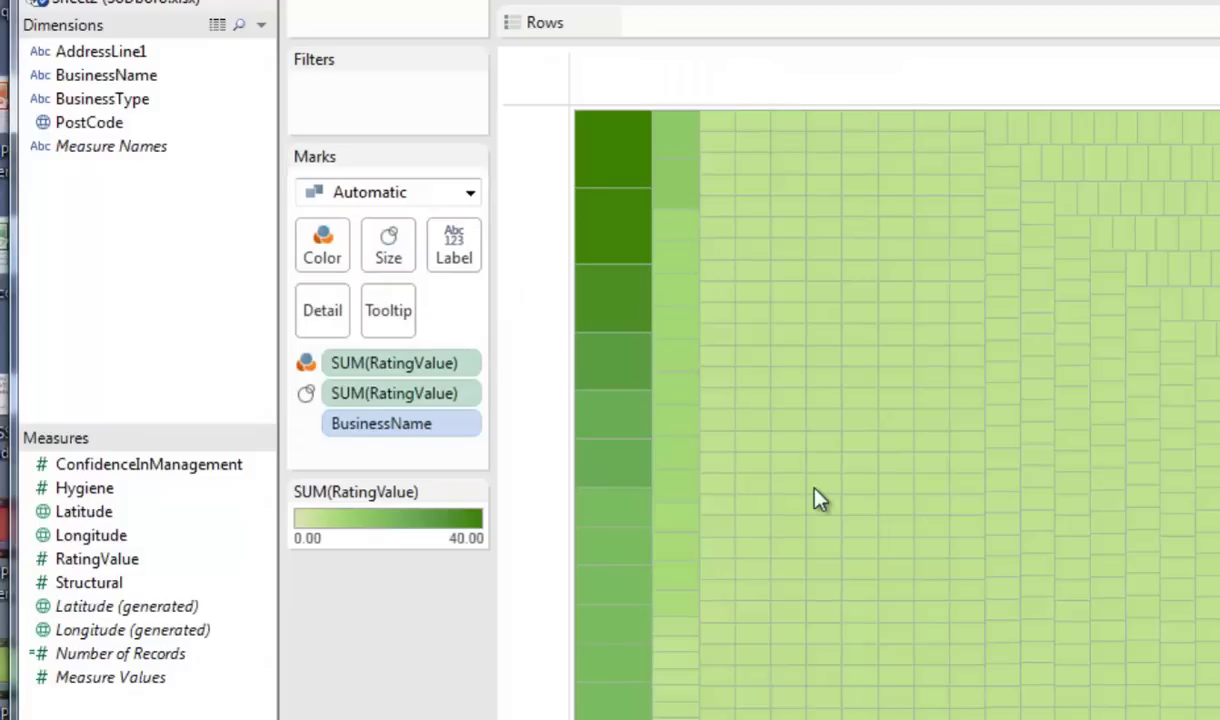
mouse_move(950, 620)
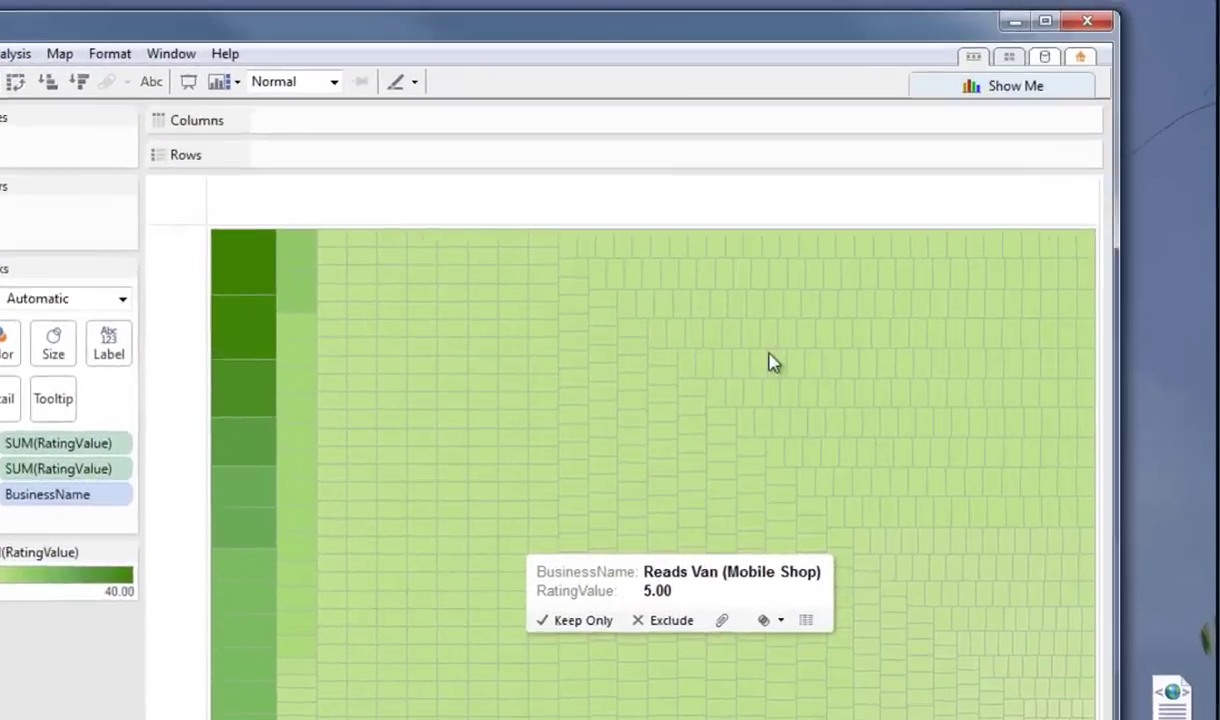
mouse_move(853, 296)
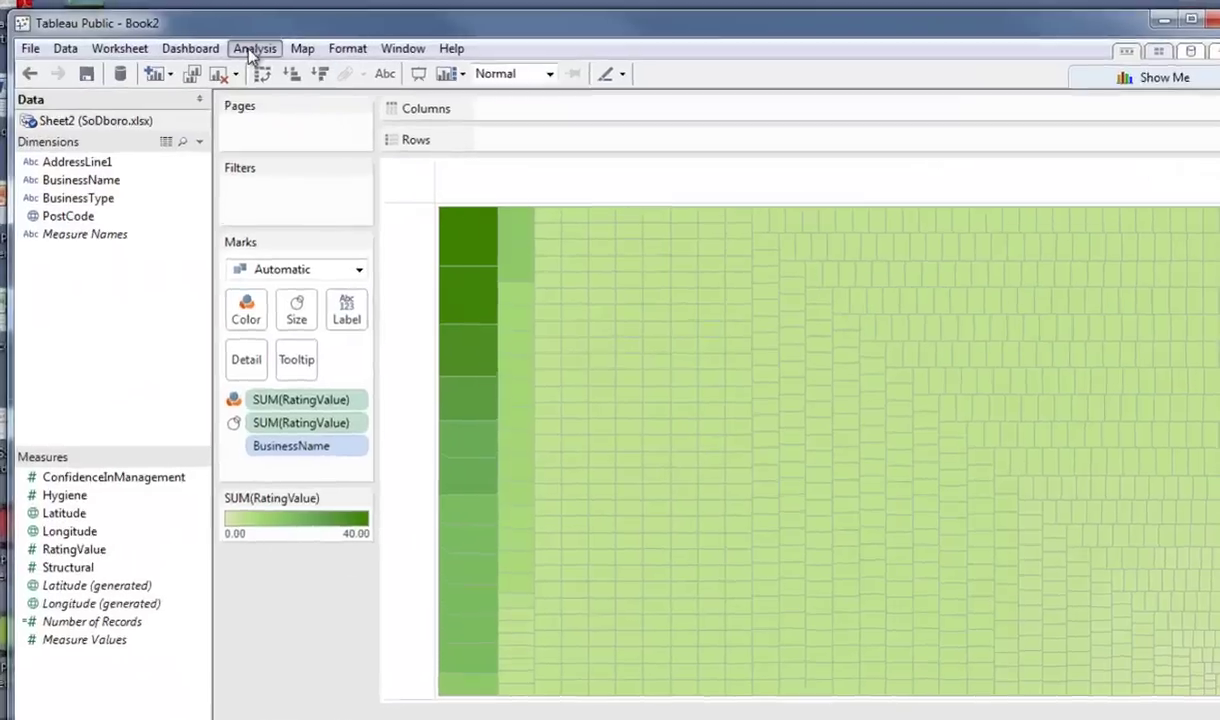
click(198, 45)
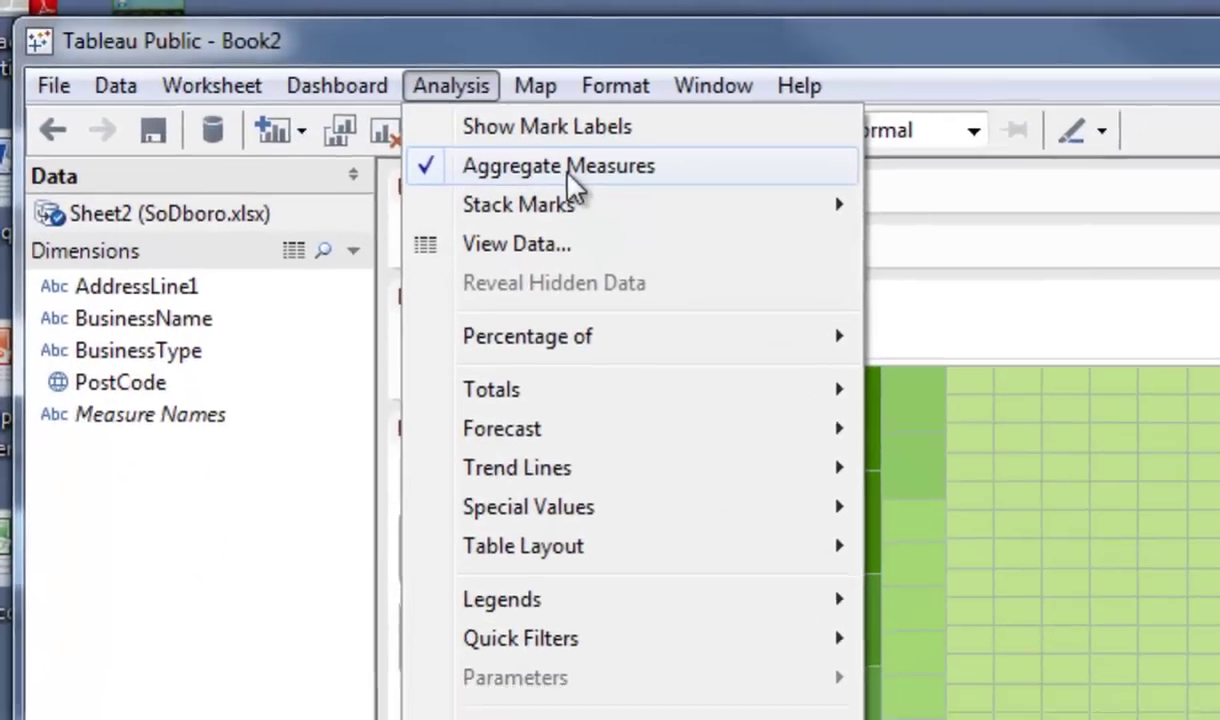
click(565, 174)
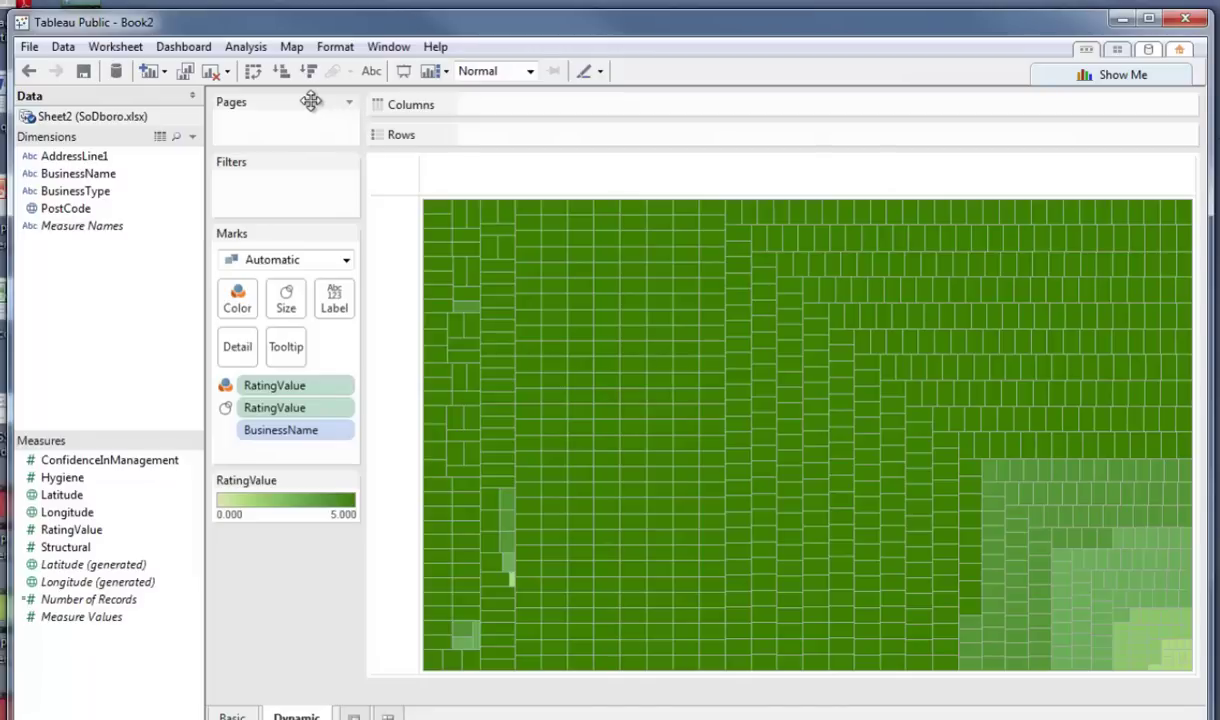
- Give the RatingValue legend a stepped 5-step Red-Blue Diverging palette, dark blue for 5
click(349, 482)
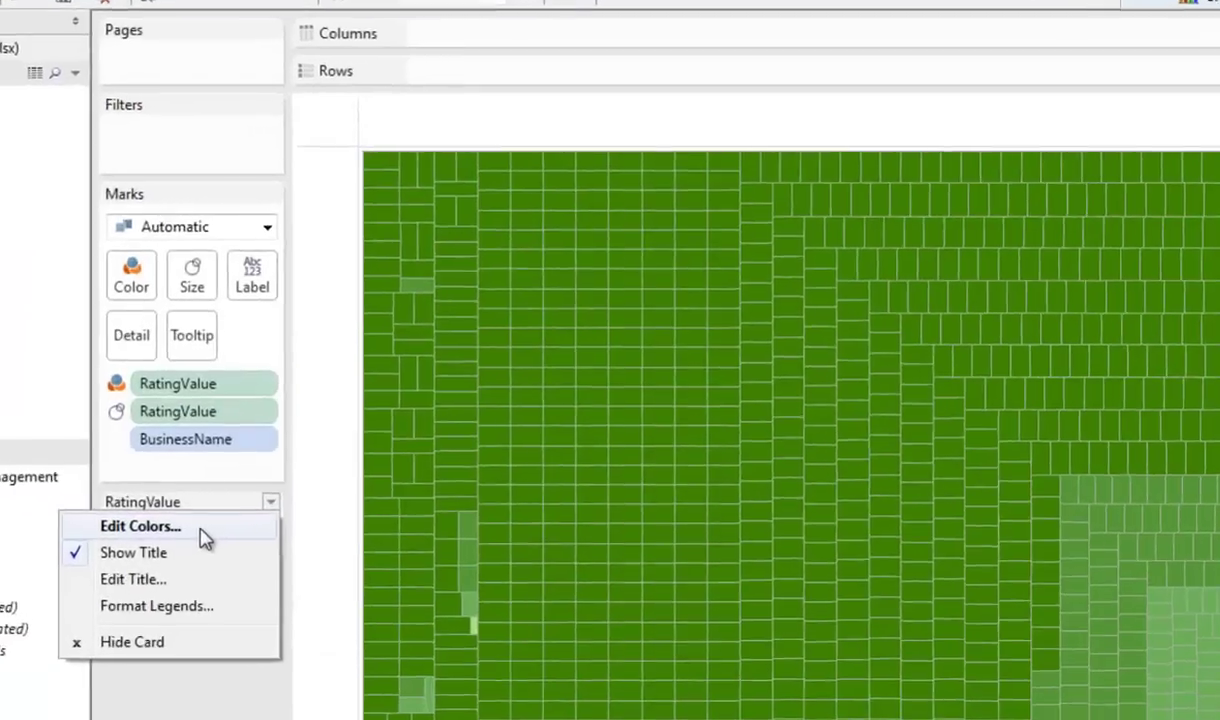
click(293, 502)
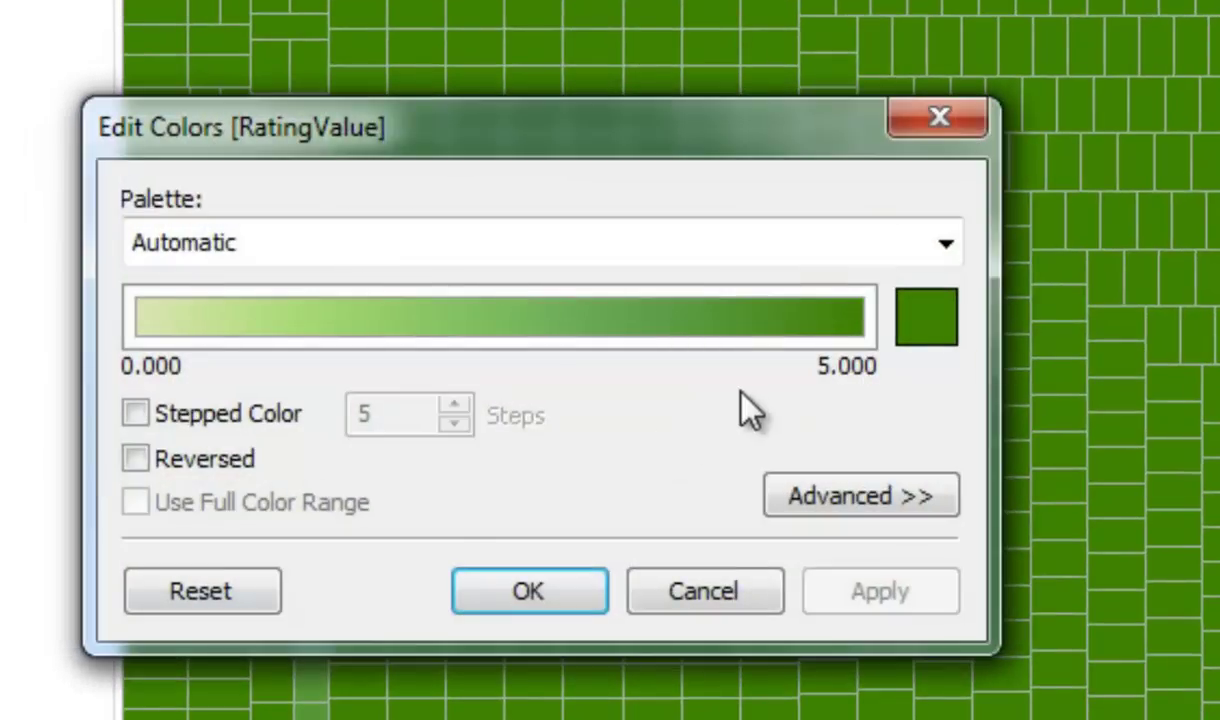
click(946, 244)
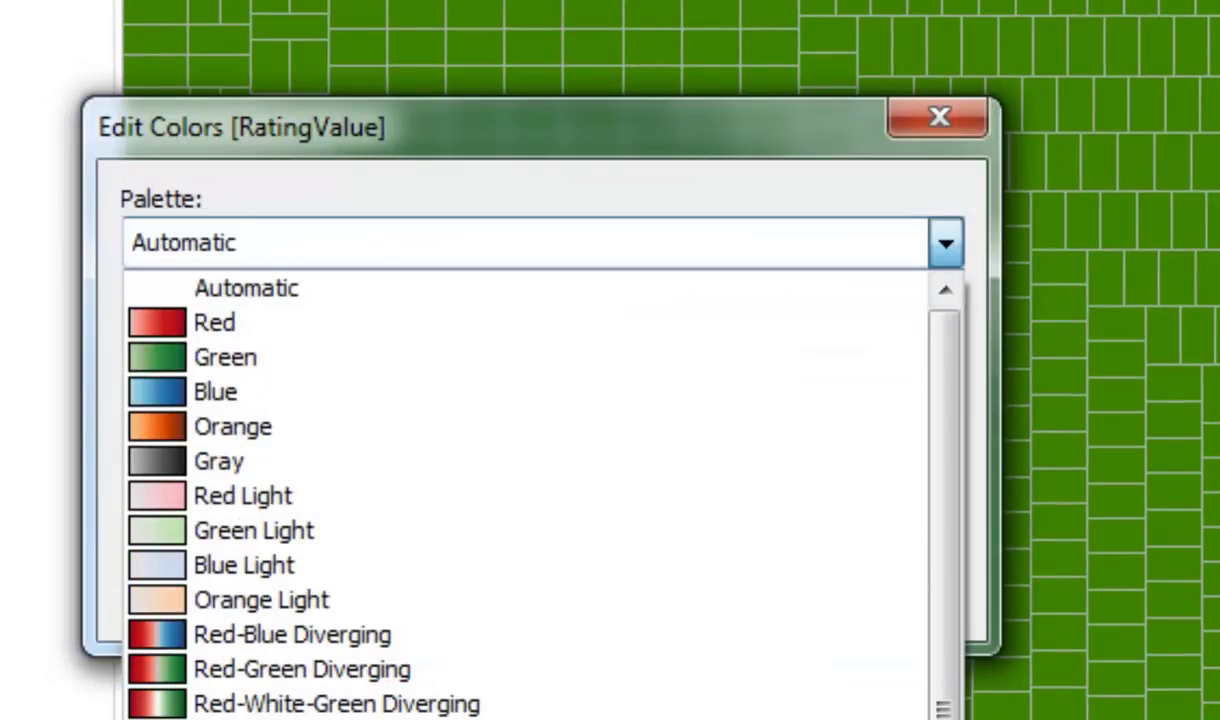
click(355, 638)
click(136, 412)
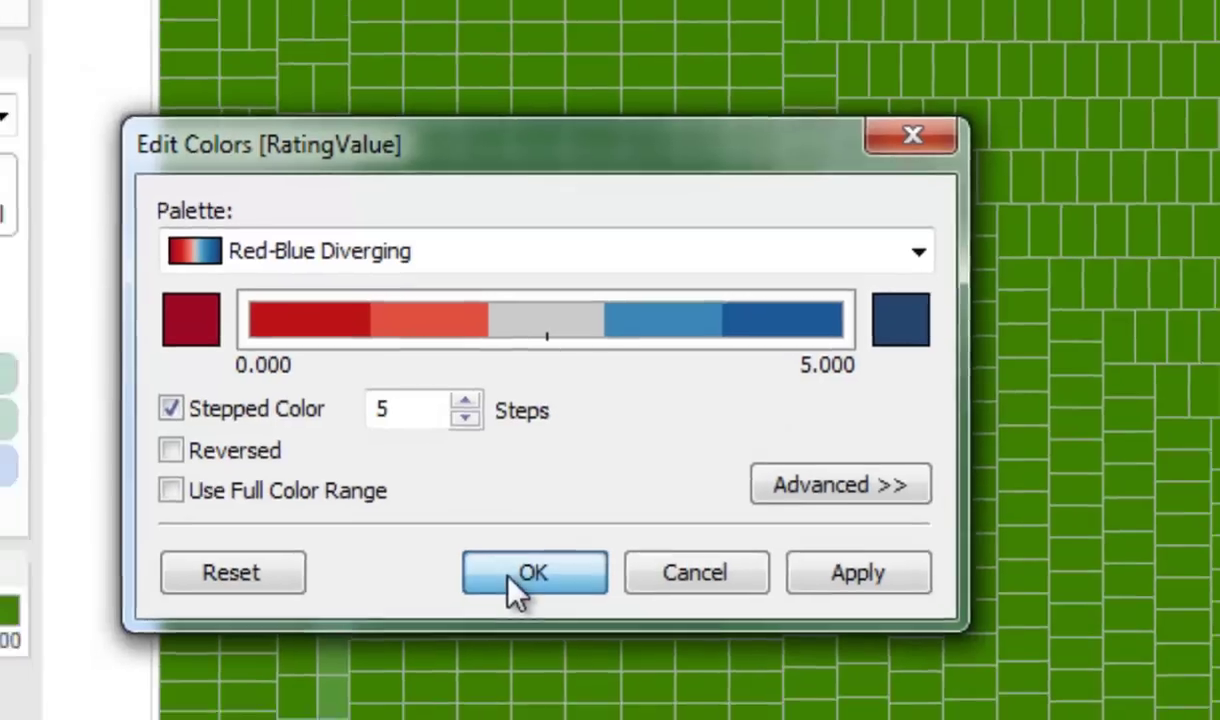
click(525, 592)
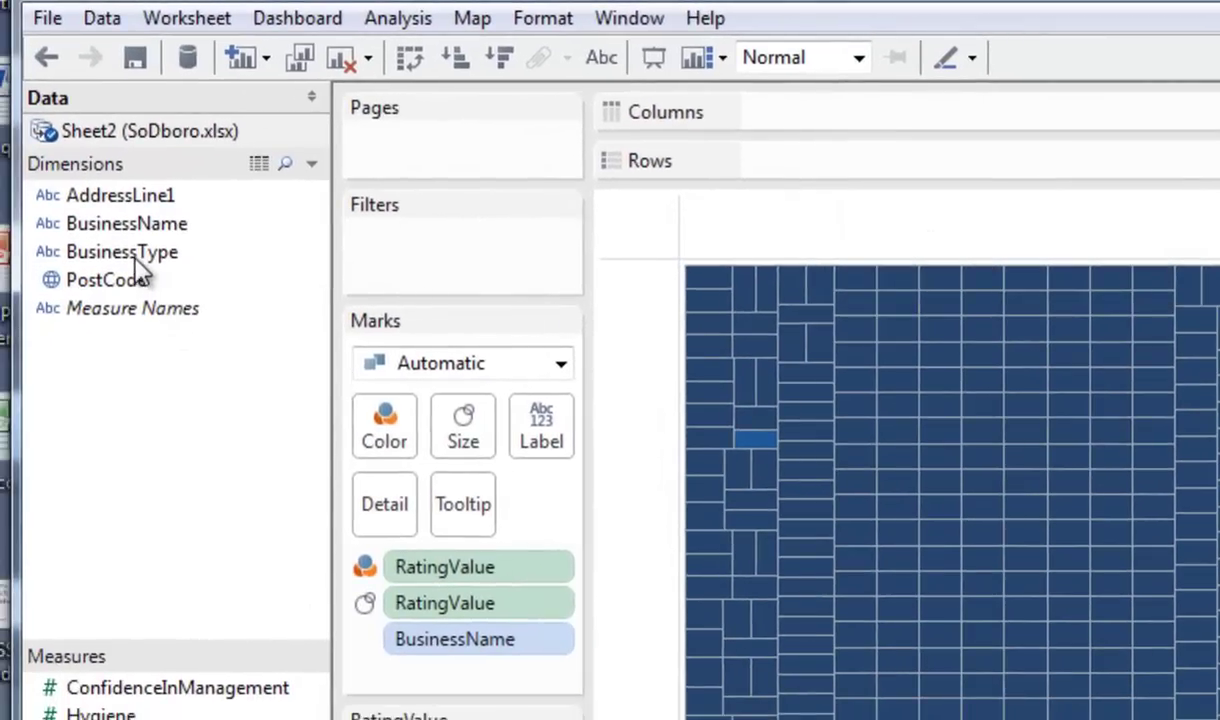
- Put BusinessType on the Pages shelf and widen the cards panel so page names fit
click(132, 255)
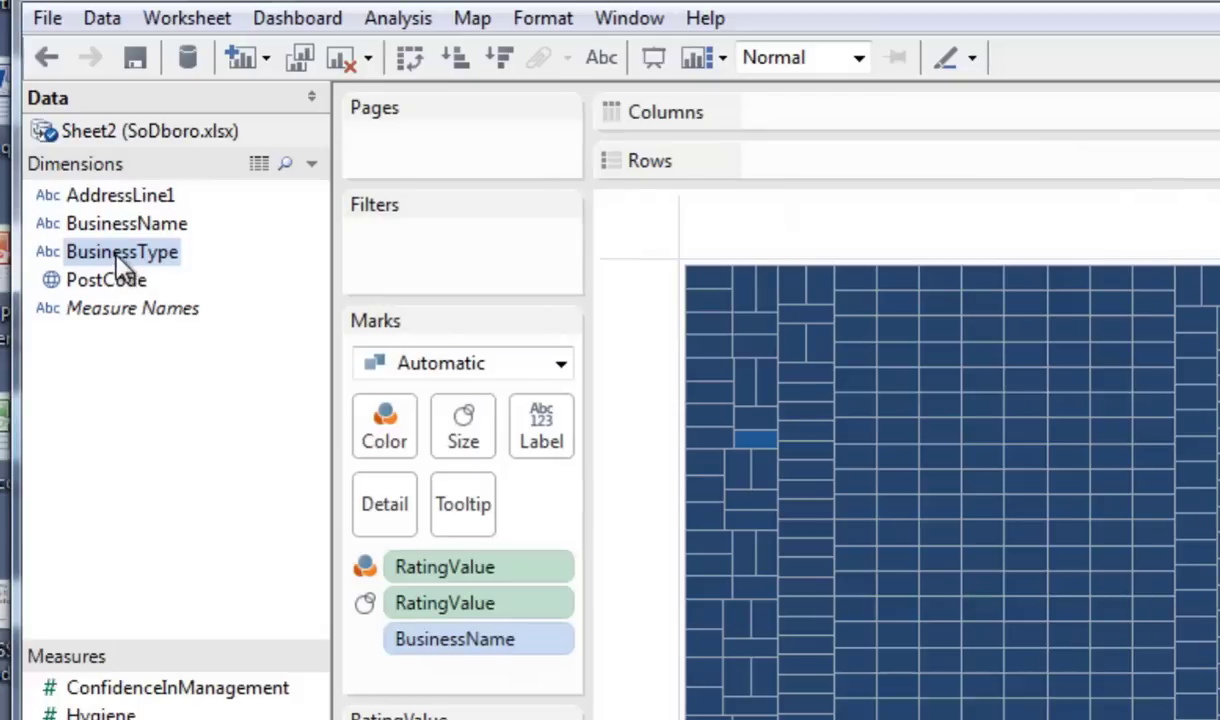
drag(120, 258, 468, 143)
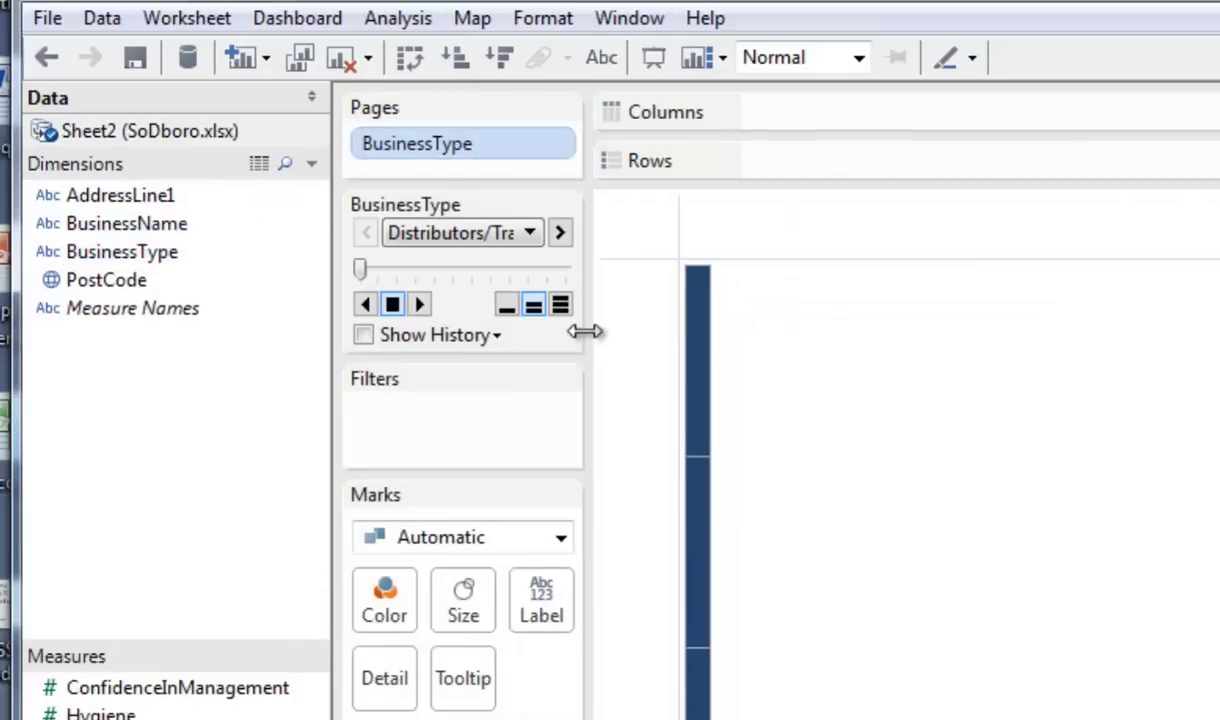
drag(580, 330, 650, 335)
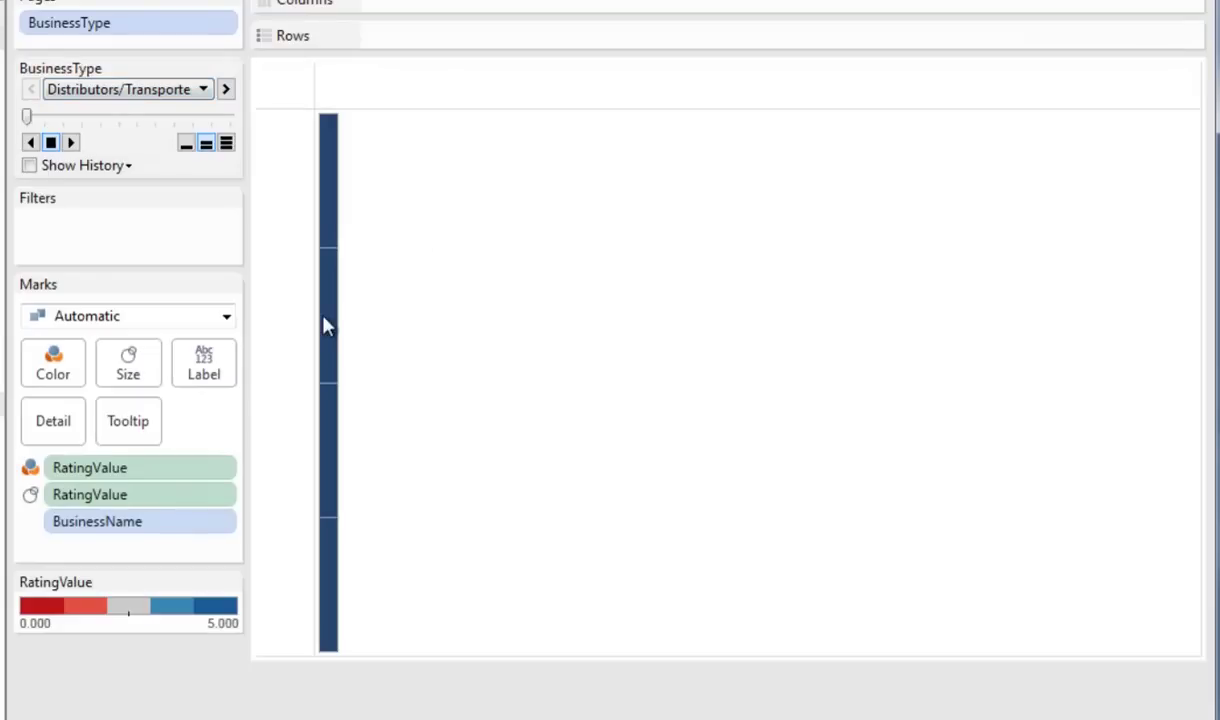
mouse_move(618, 620)
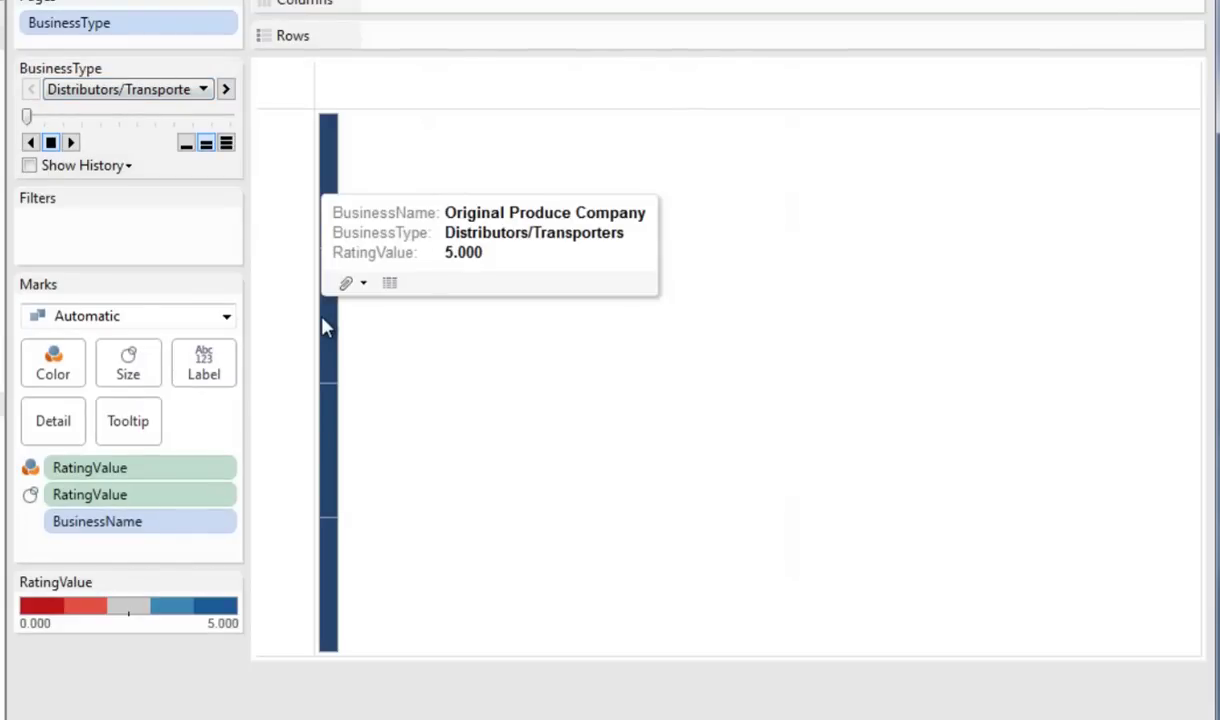
- Page forward through each business type up to Takeaway/sandwich shop
click(226, 90)
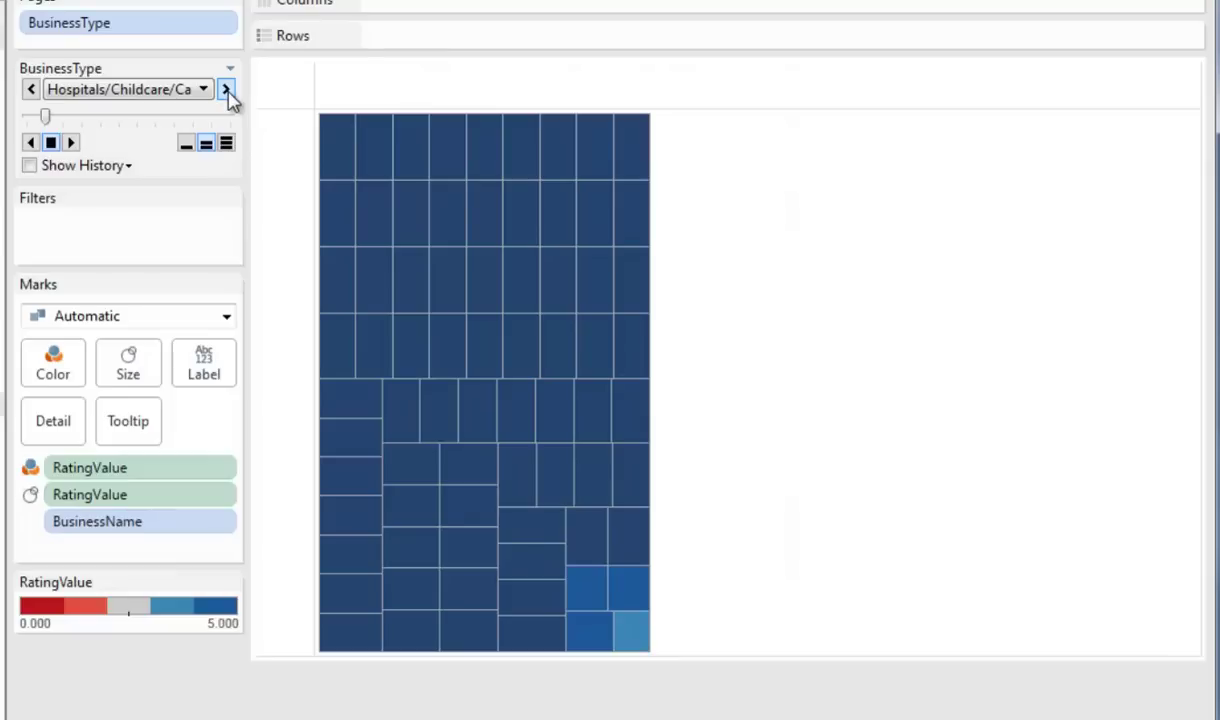
click(226, 90)
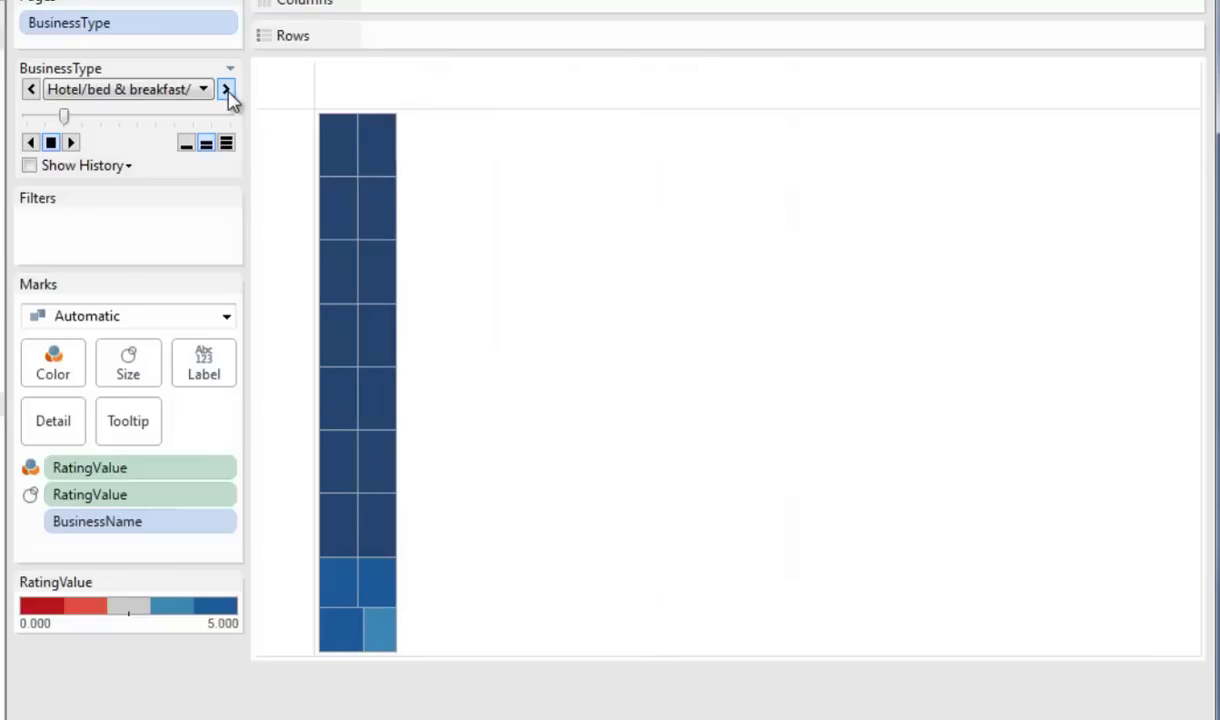
click(226, 90)
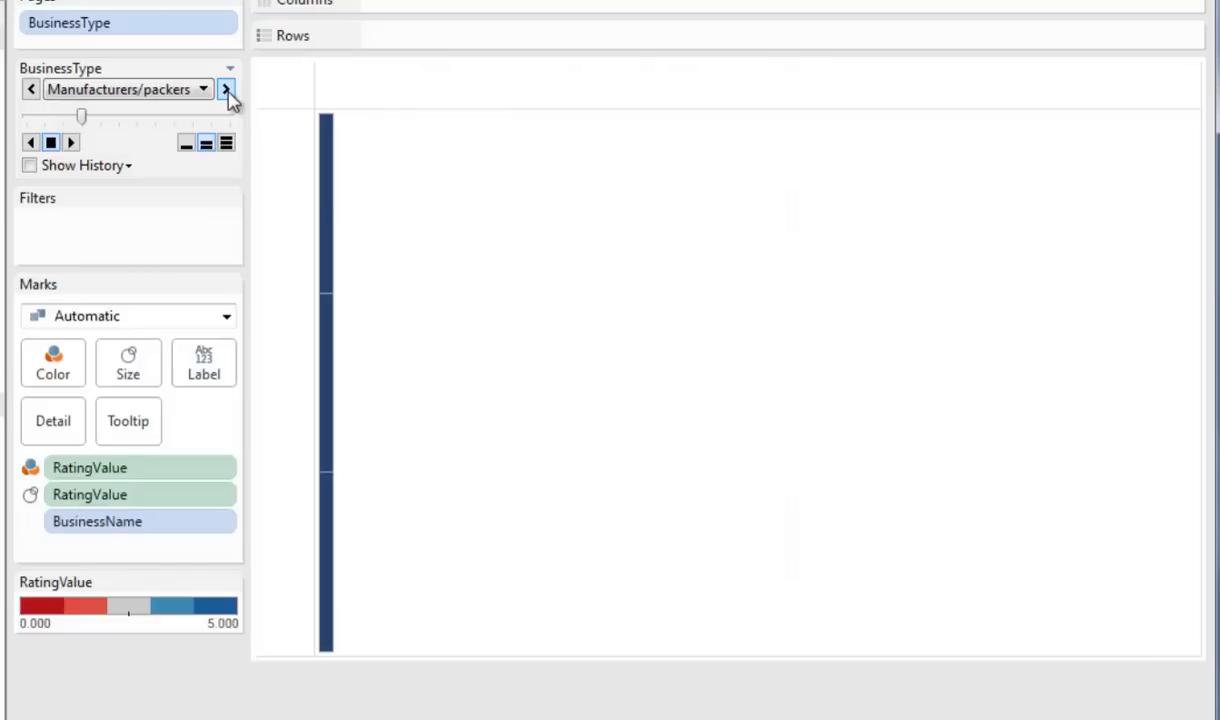
click(226, 90)
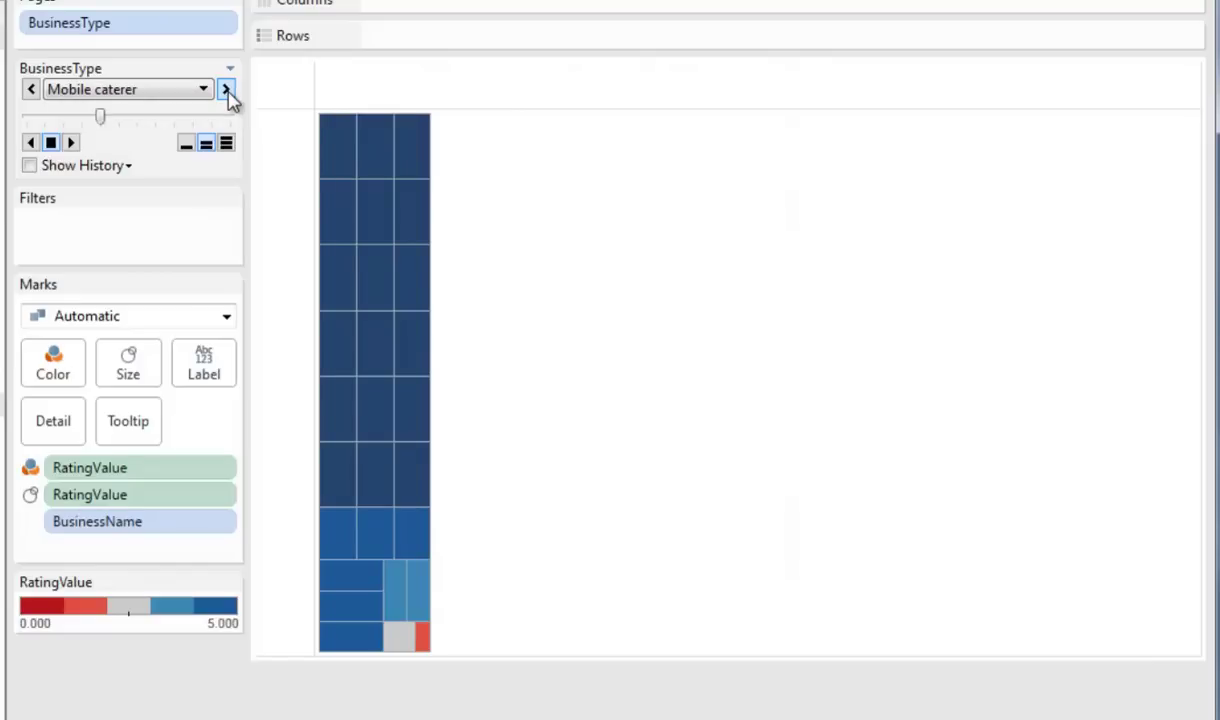
click(226, 90)
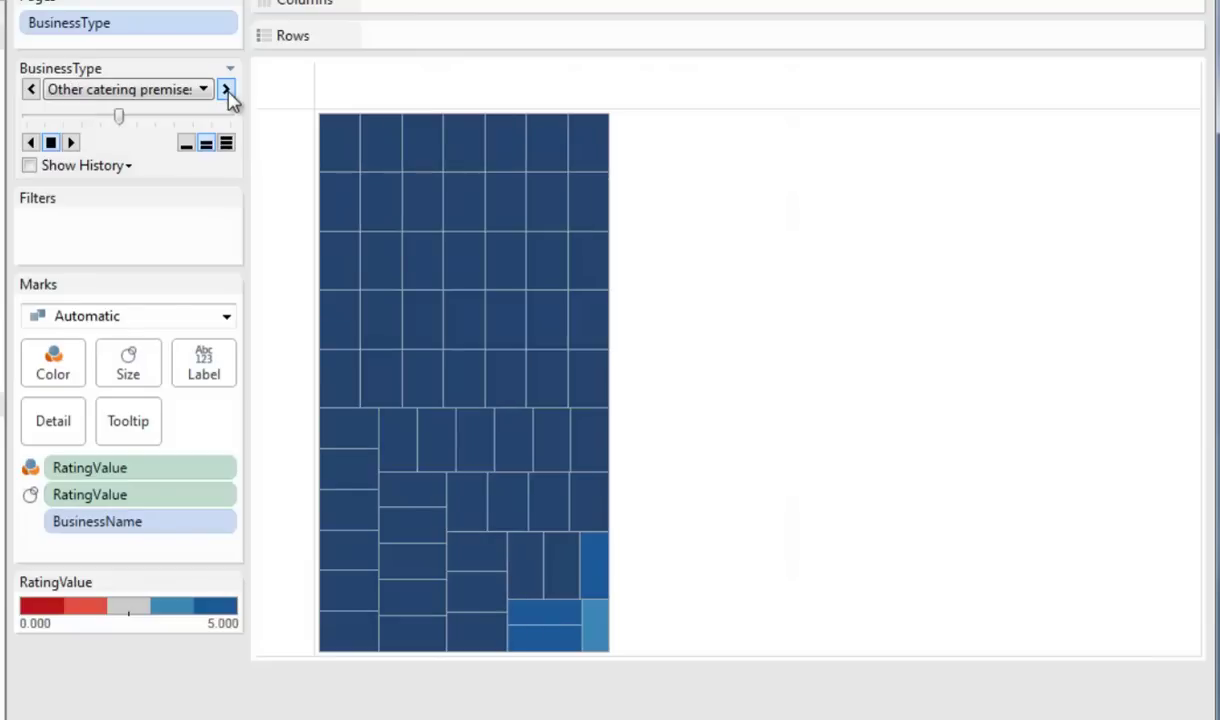
click(226, 90)
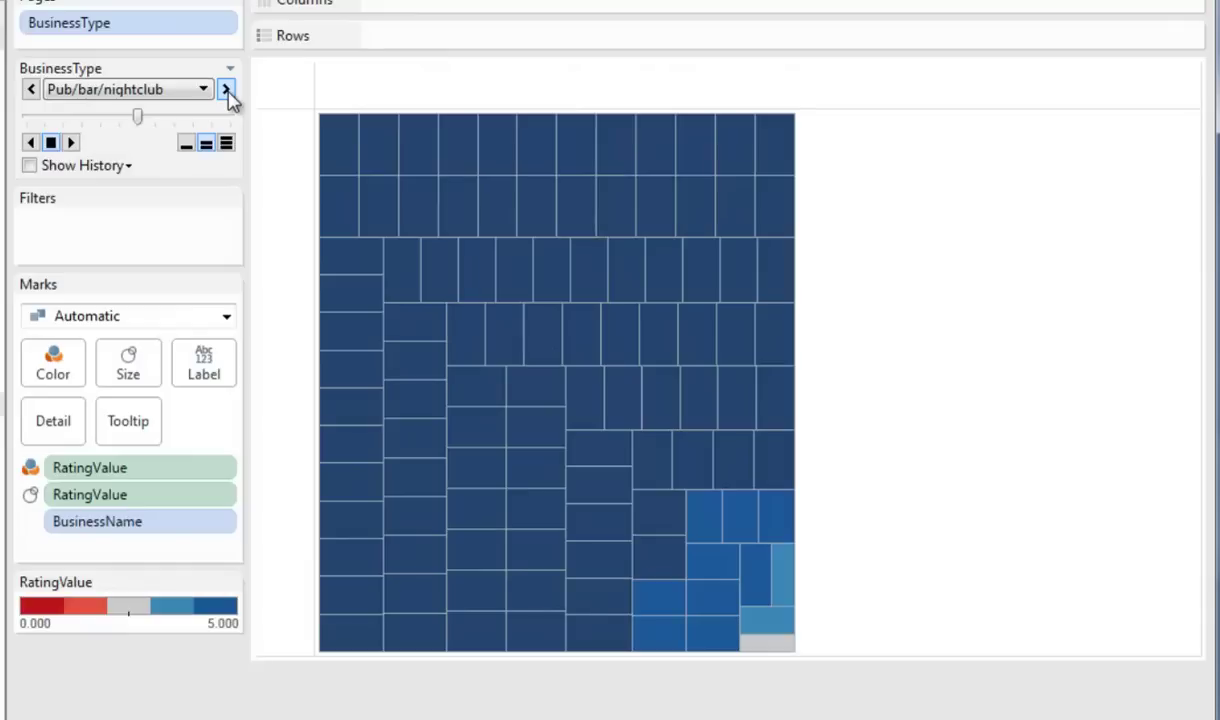
click(226, 90)
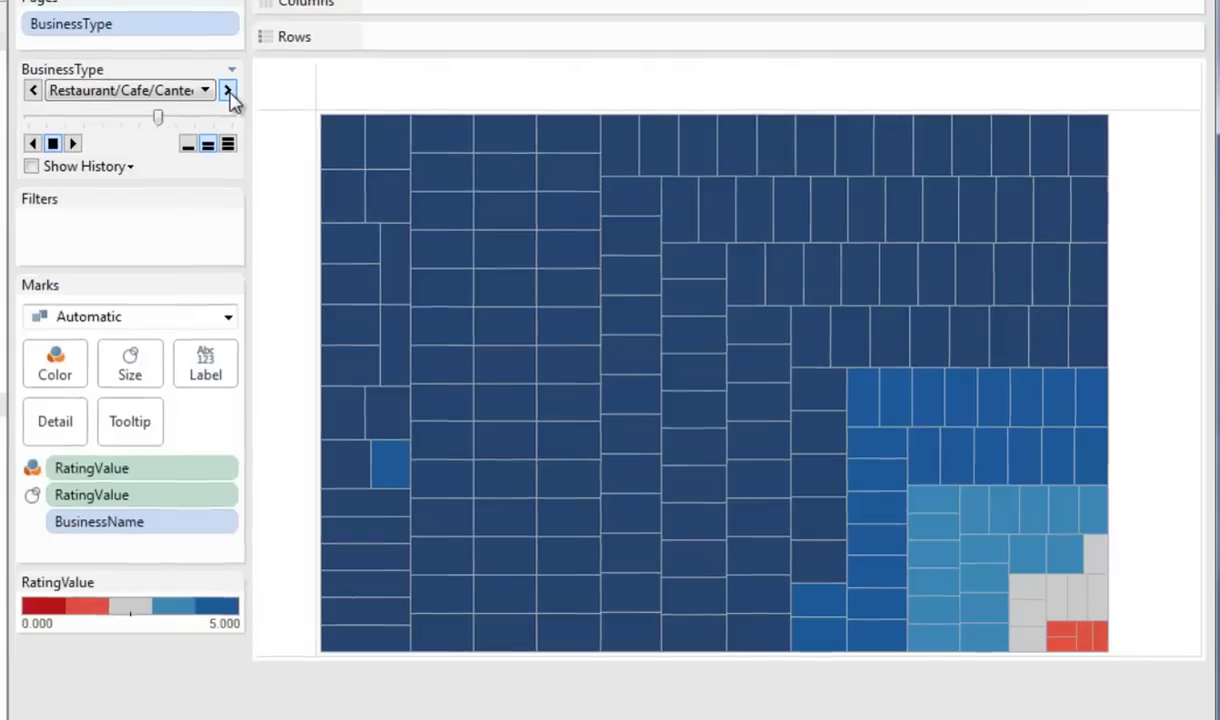
click(226, 90)
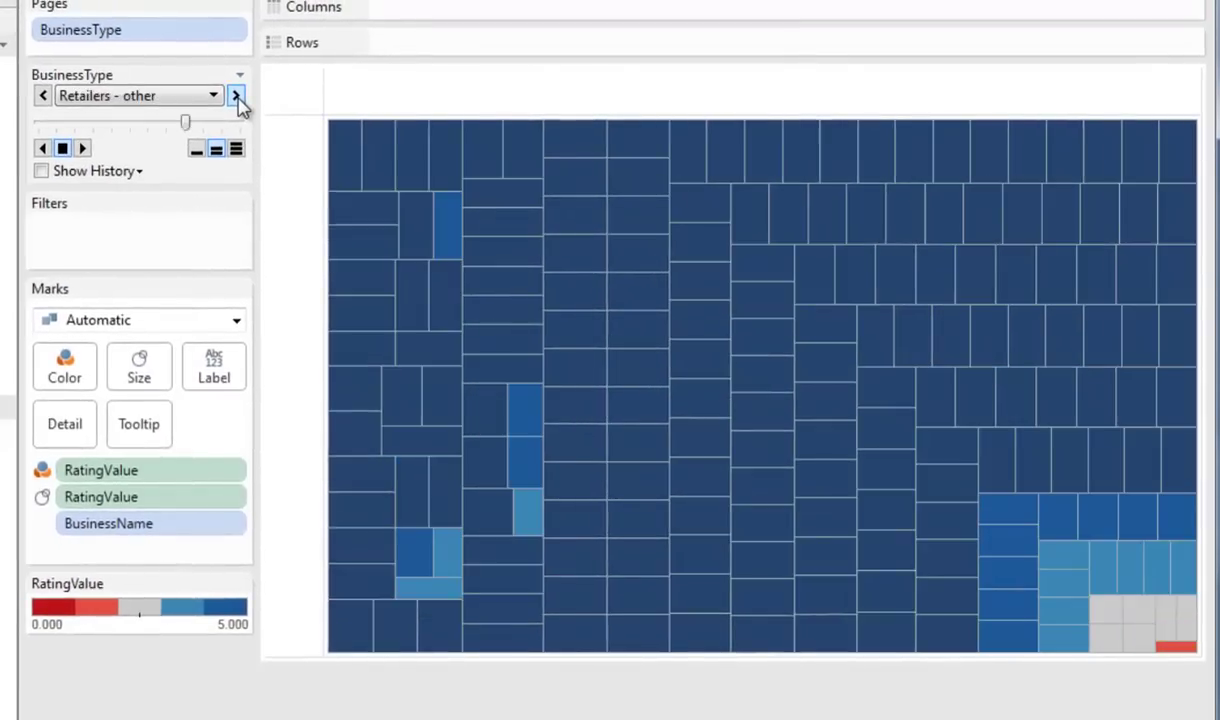
click(236, 96)
click(236, 96)
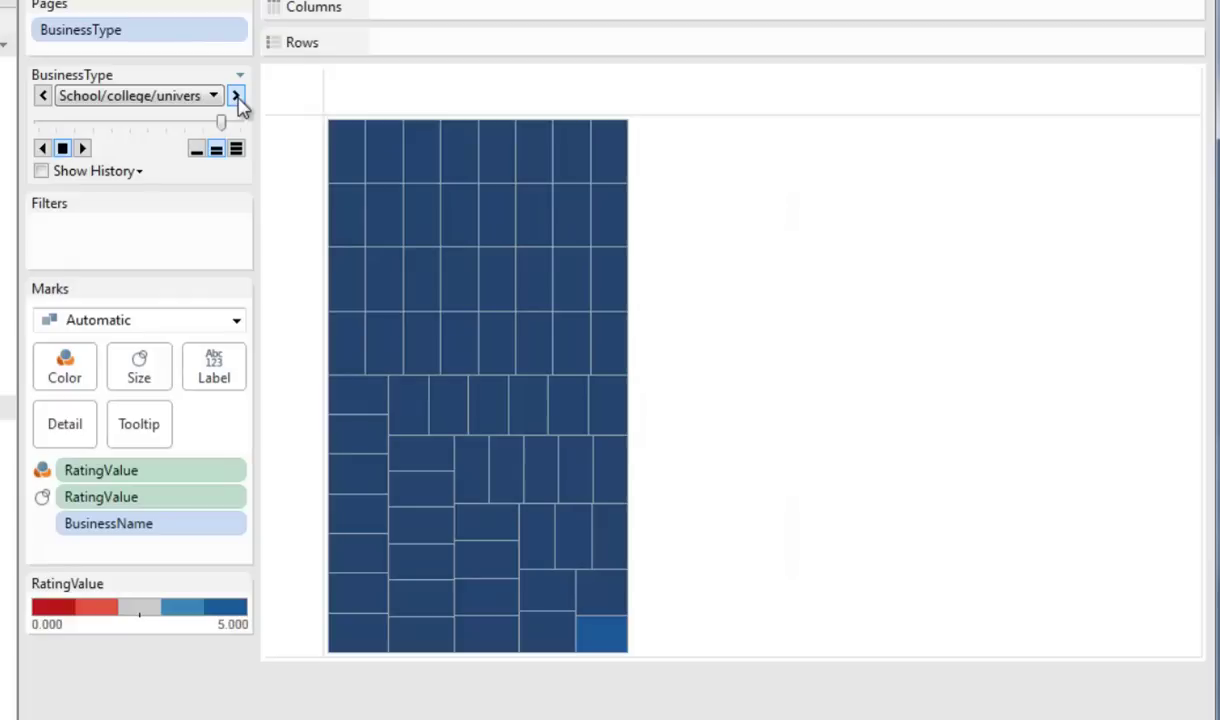
click(236, 96)
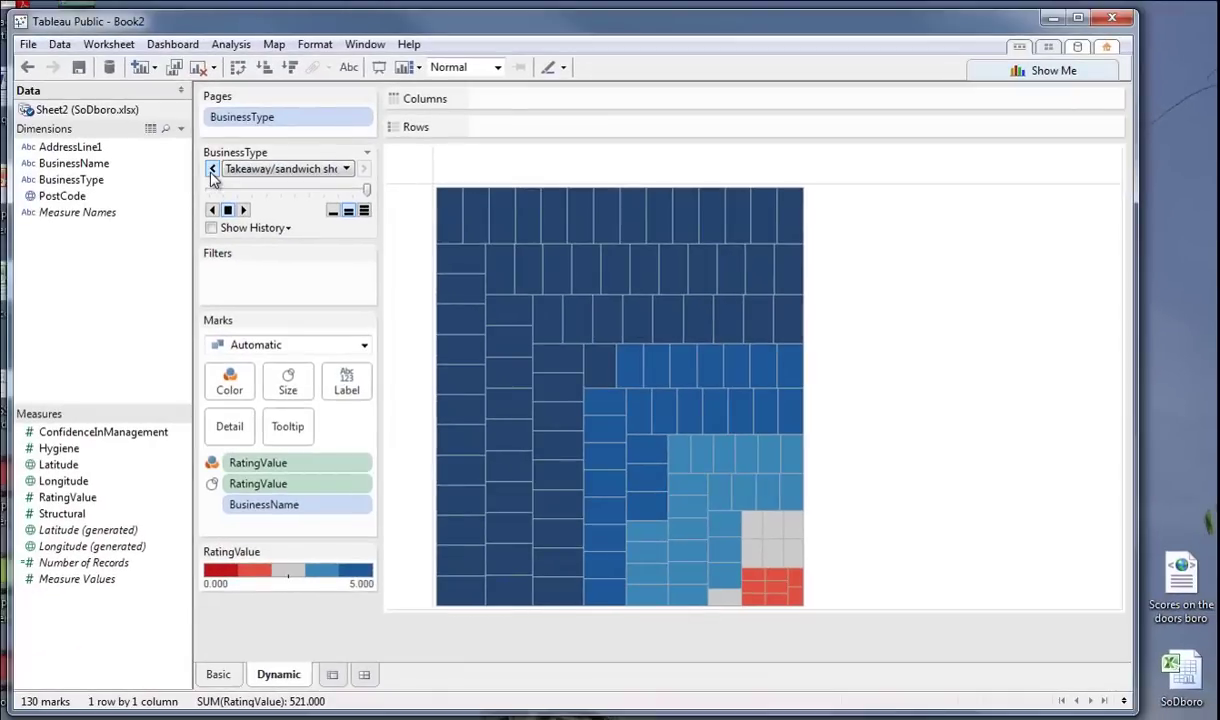
- Page back to Hospitals/Childcare/Caring premises, showing 74 businesses summing to 365
click(212, 169)
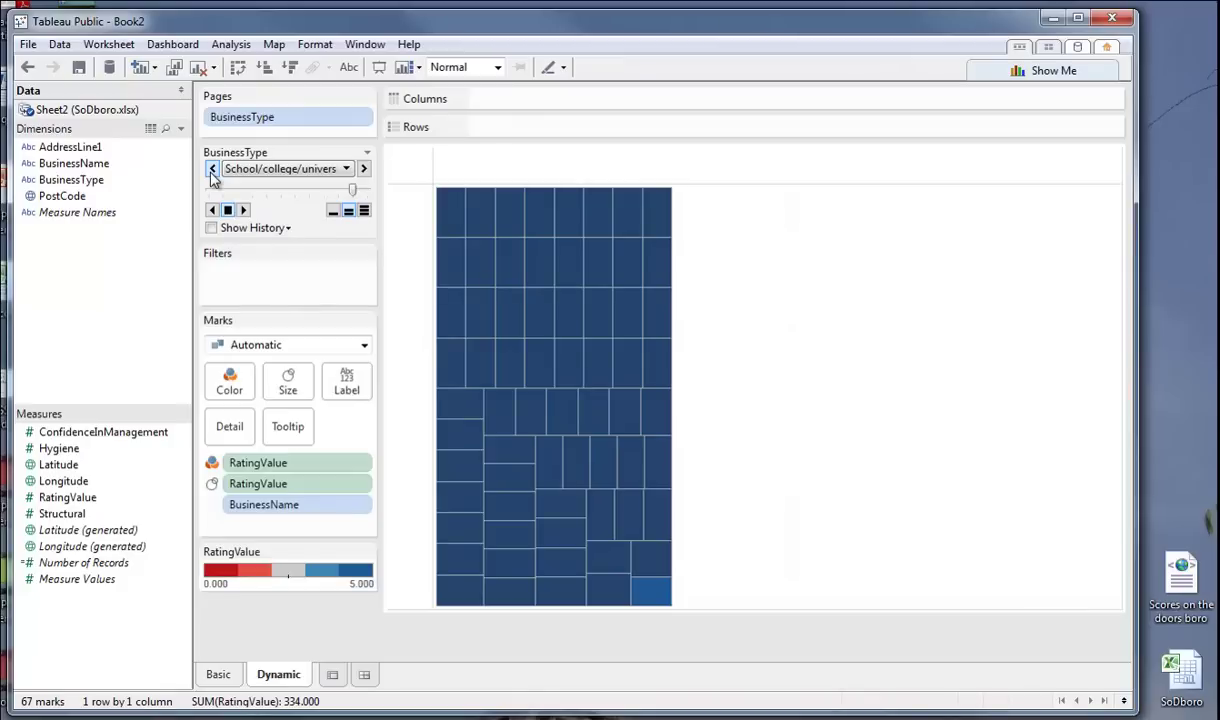
click(212, 169)
click(212, 169)
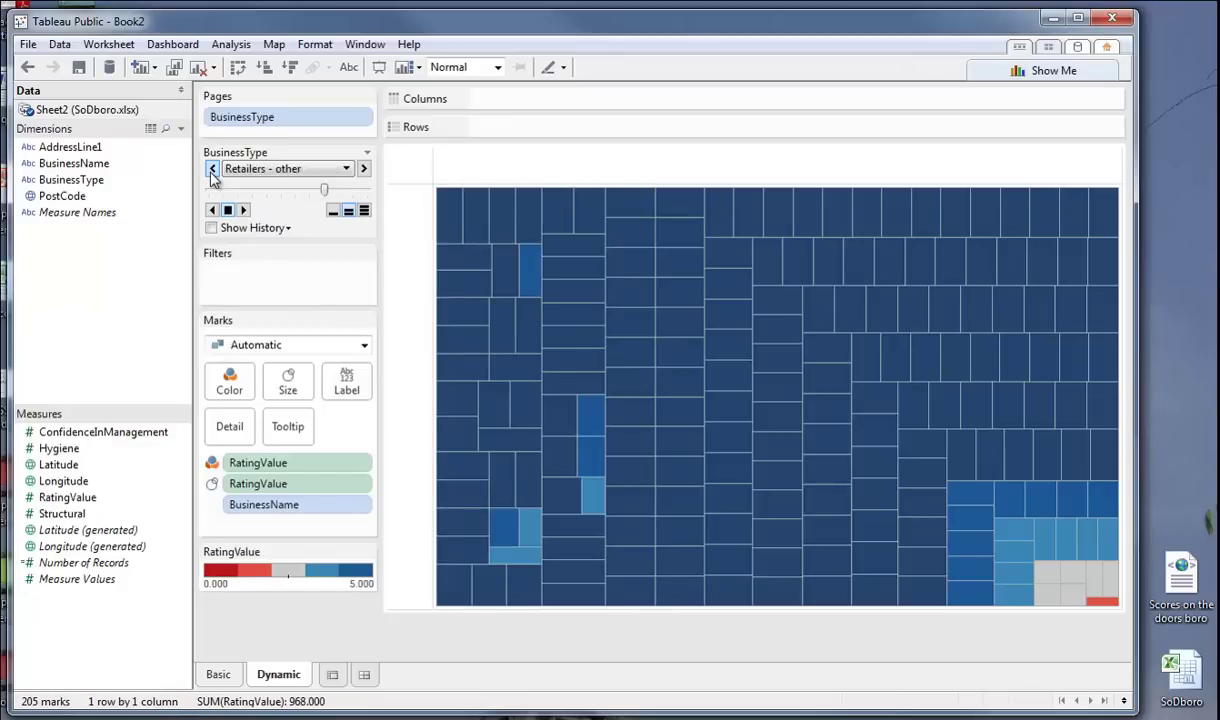
click(212, 169)
click(212, 169)
click(212, 169)
click(212, 169)
click(212, 169)
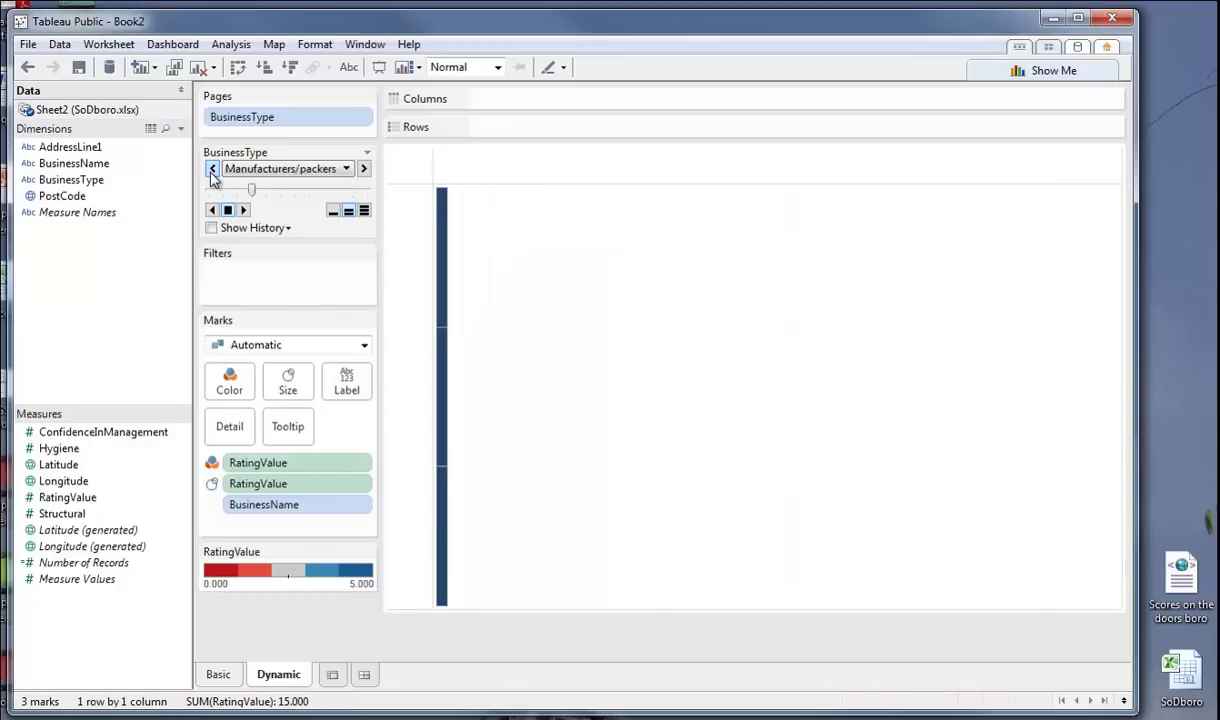
click(212, 169)
click(212, 169)
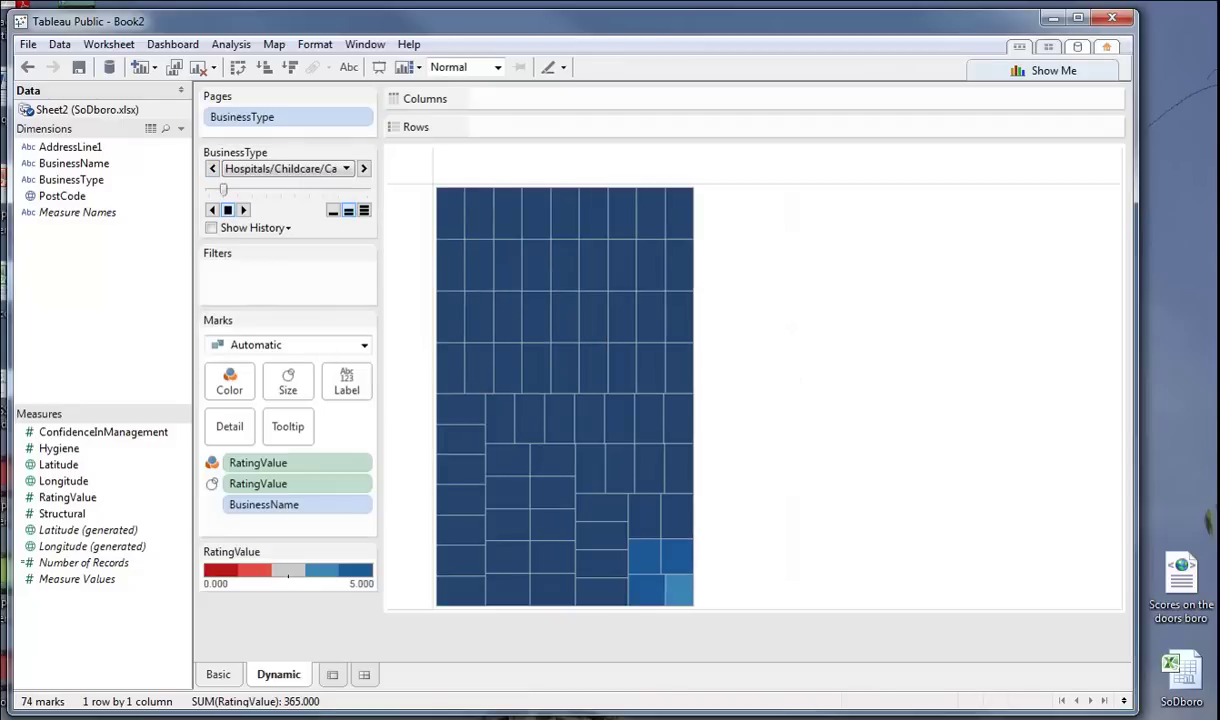
- Return to the PowerPoint slideshow and advance to slide 6, 'Scores on the doors'
key(alt+Tab)
key(Right)
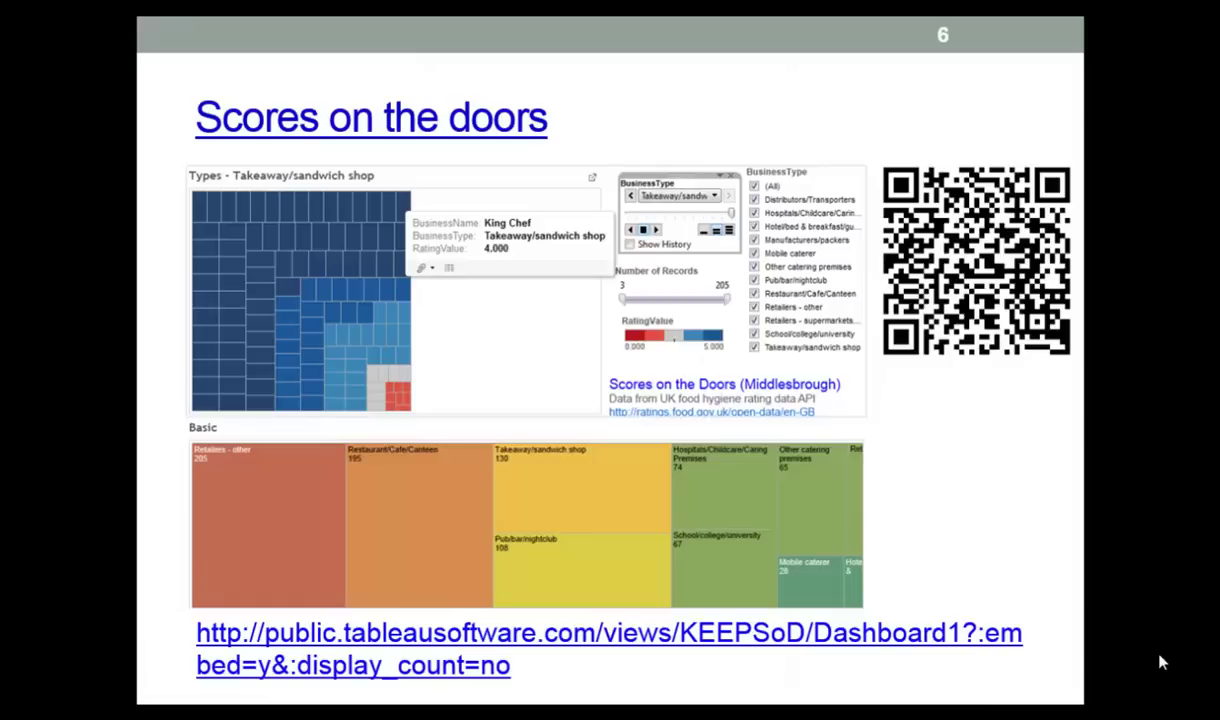
- Advance past slide 7's orange nutrient example to slide 8, 'That's all folks'
key(Right)
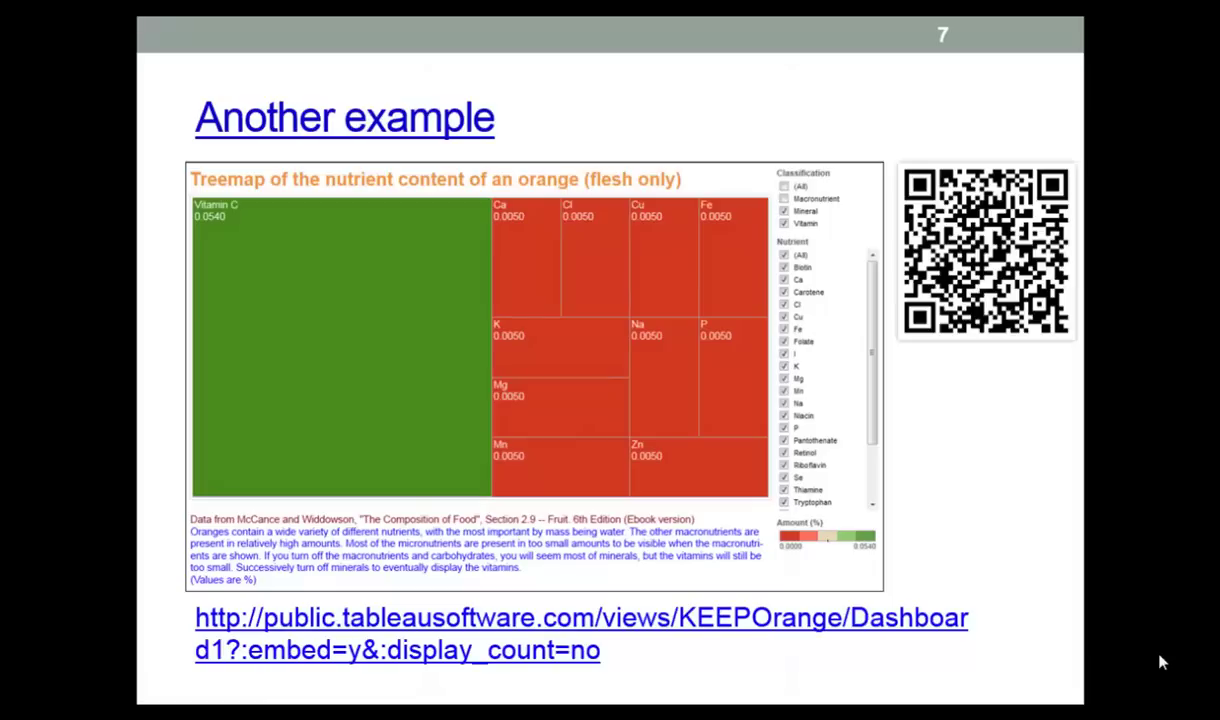
key(Right)
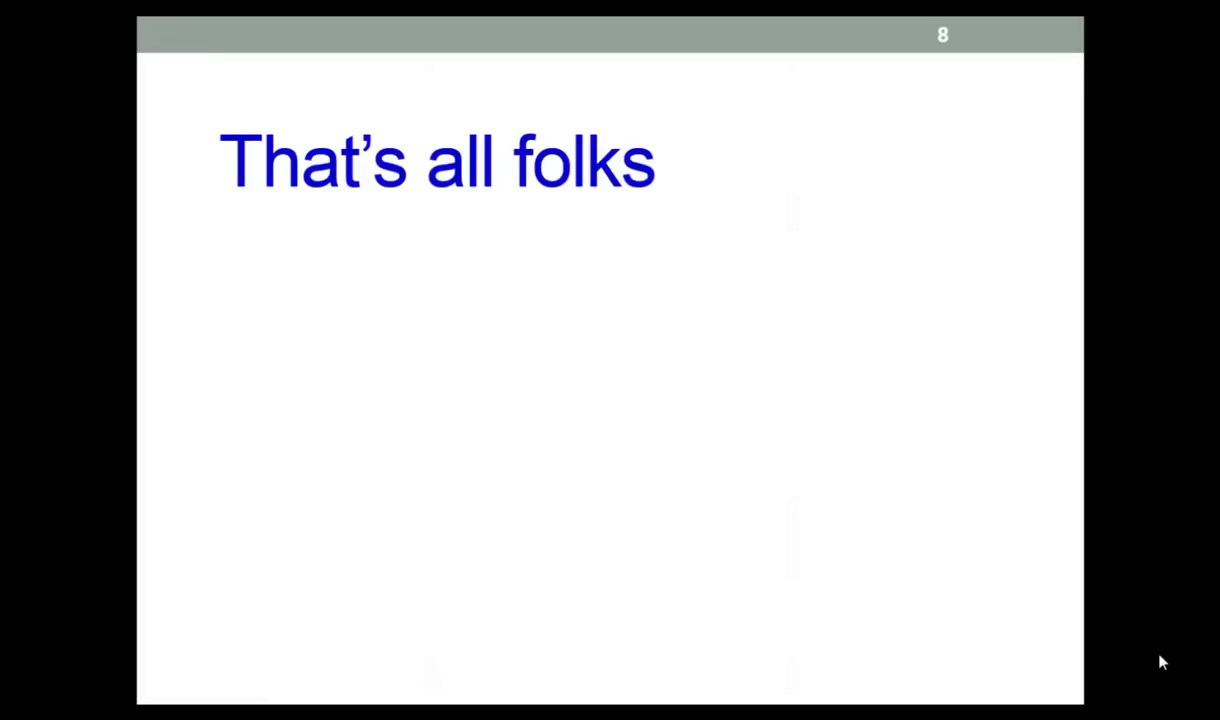